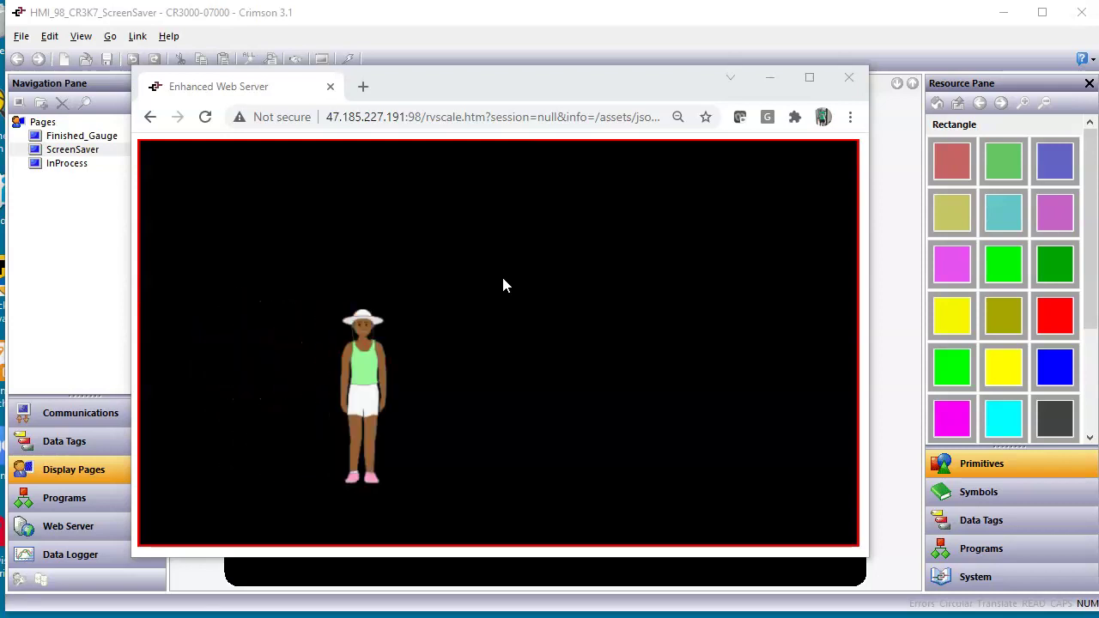
Wake the web server display from the screensaver and set PSI_Sensor to 75.
click(495, 298)
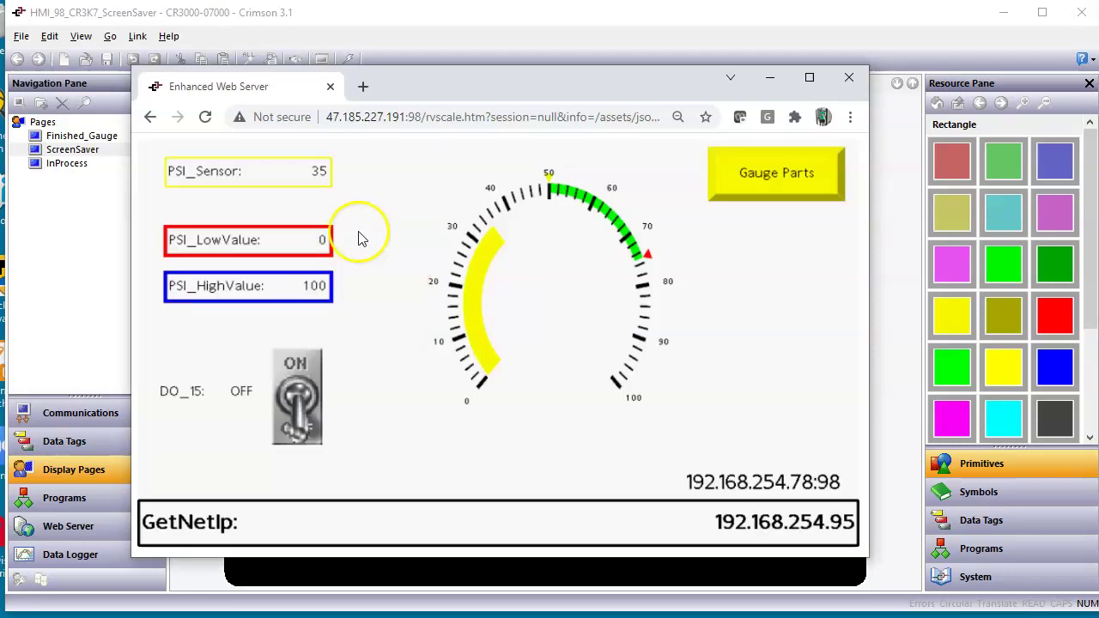
click(318, 171)
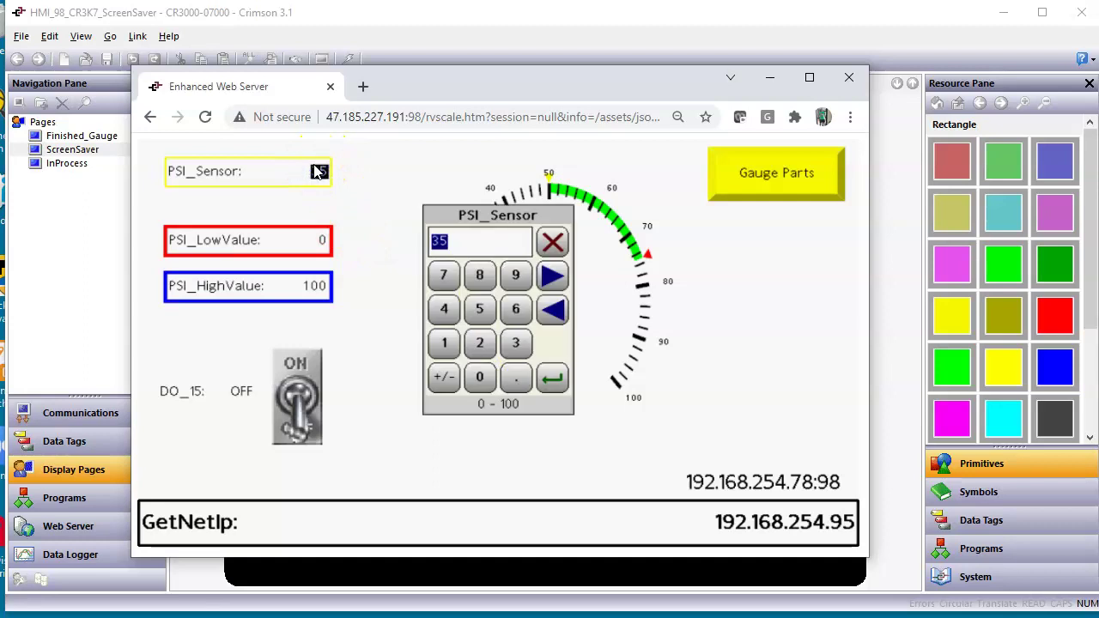
key(Return)
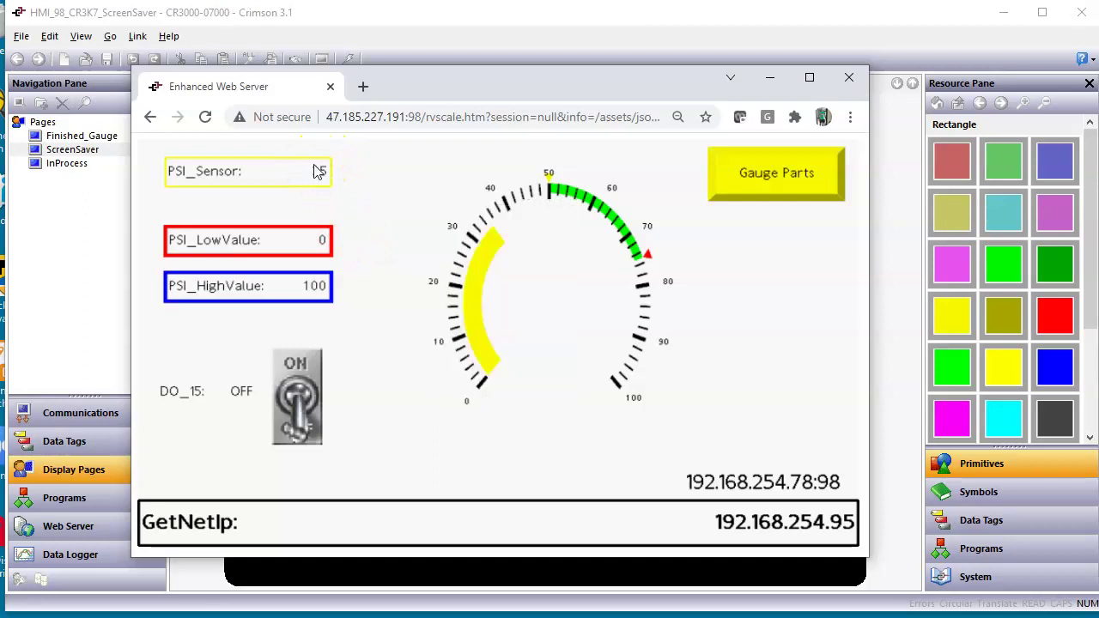
click(317, 170)
text(7)
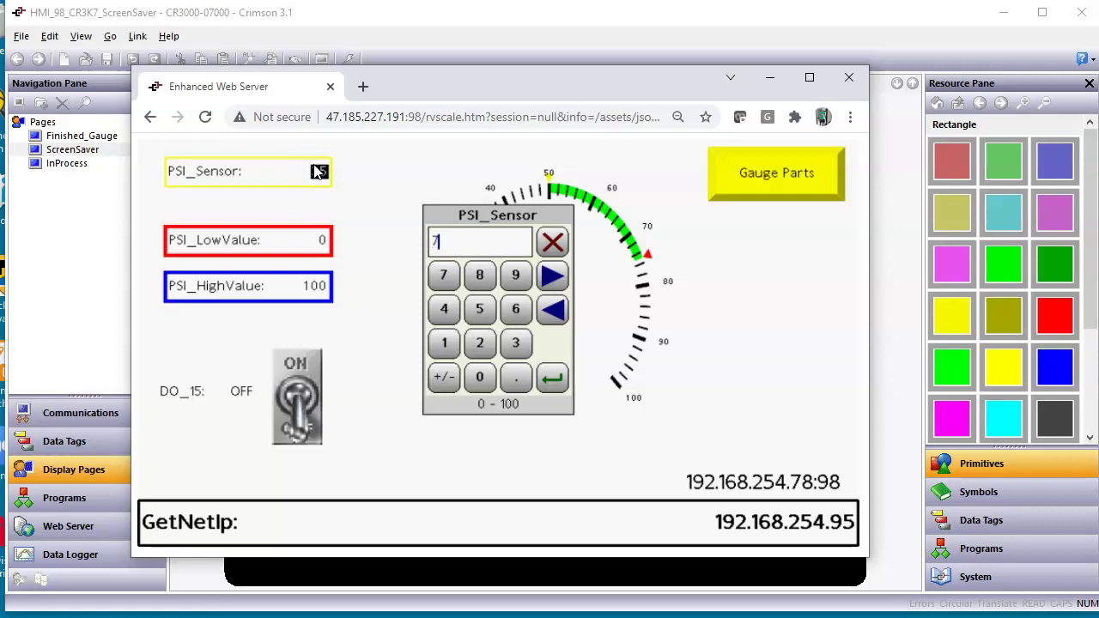
text(5)
key(Return)
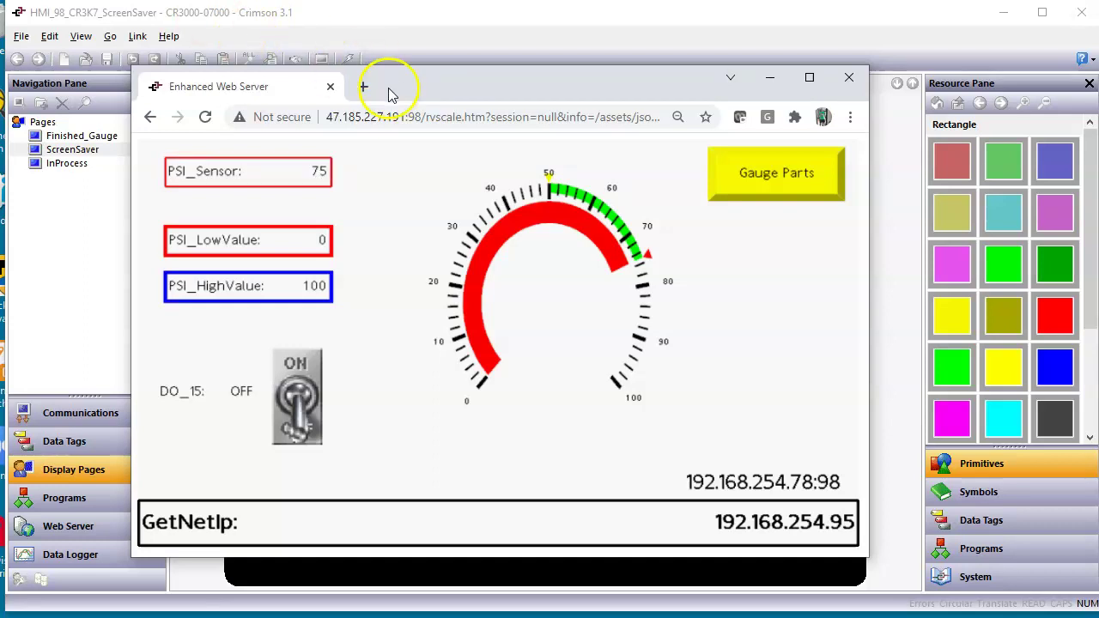
Open the ScreenSaver page and select the animated figure inside its frame.
click(97, 152)
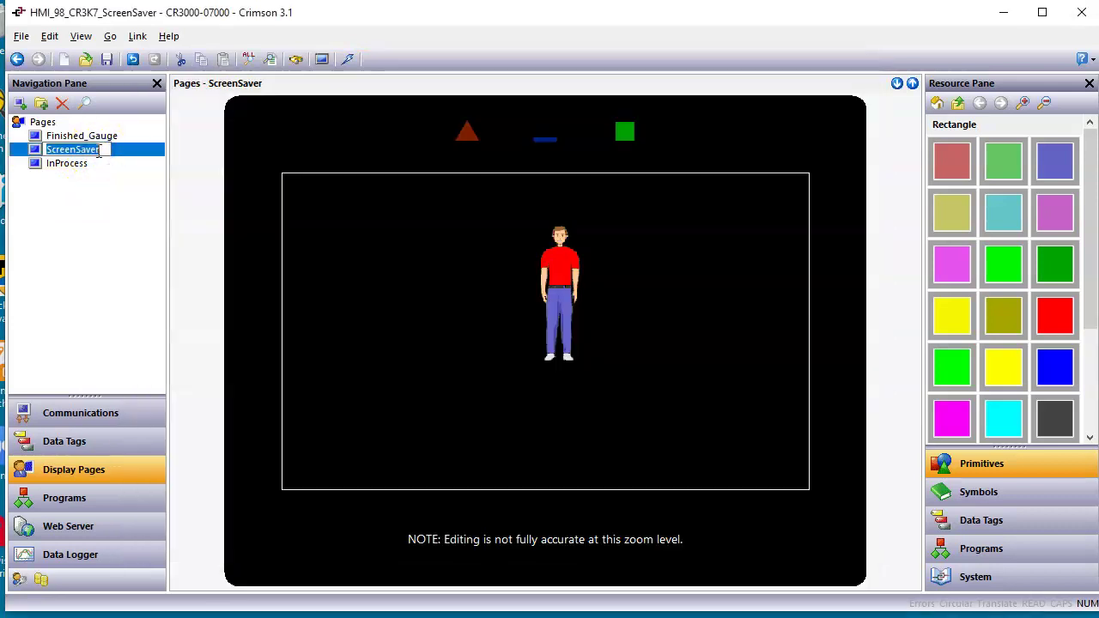
click(100, 156)
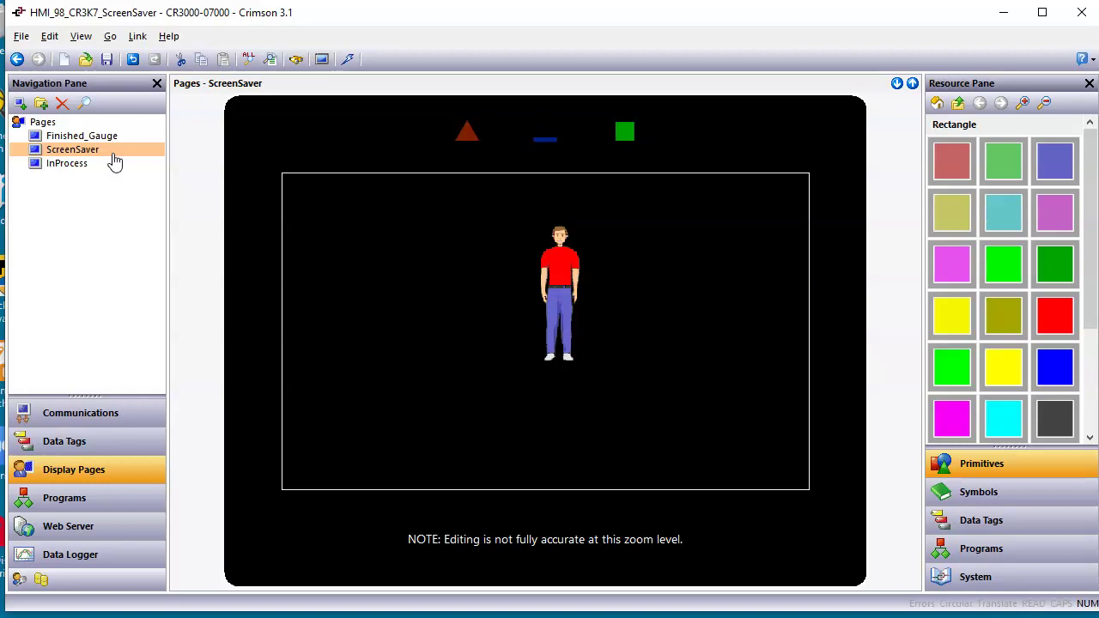
click(449, 246)
click(567, 312)
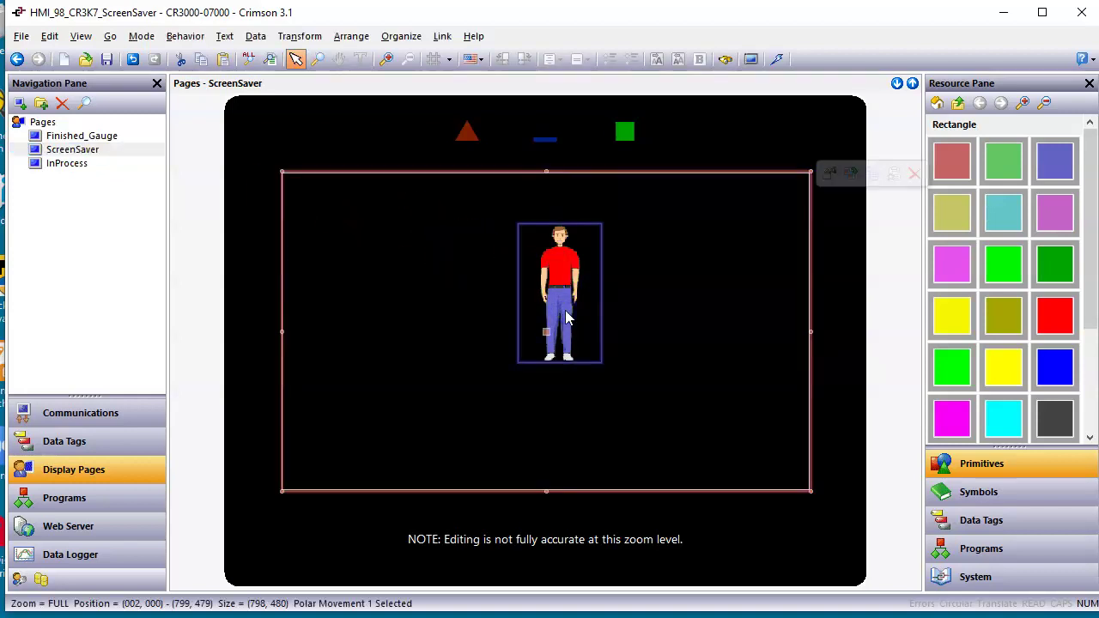
click(246, 245)
click(562, 292)
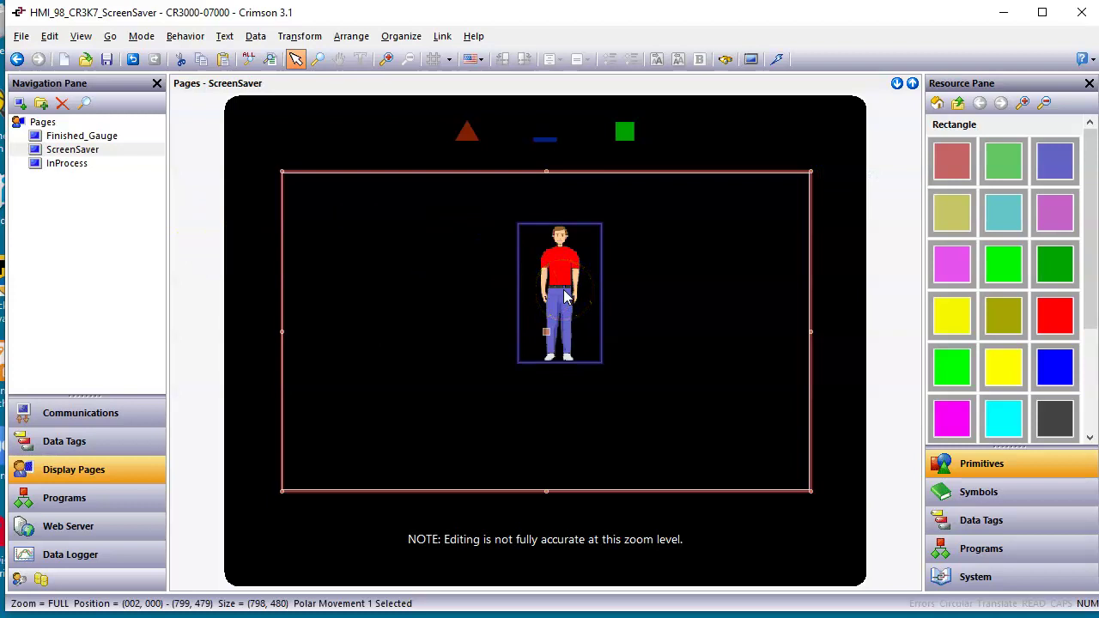
click(716, 212)
click(936, 103)
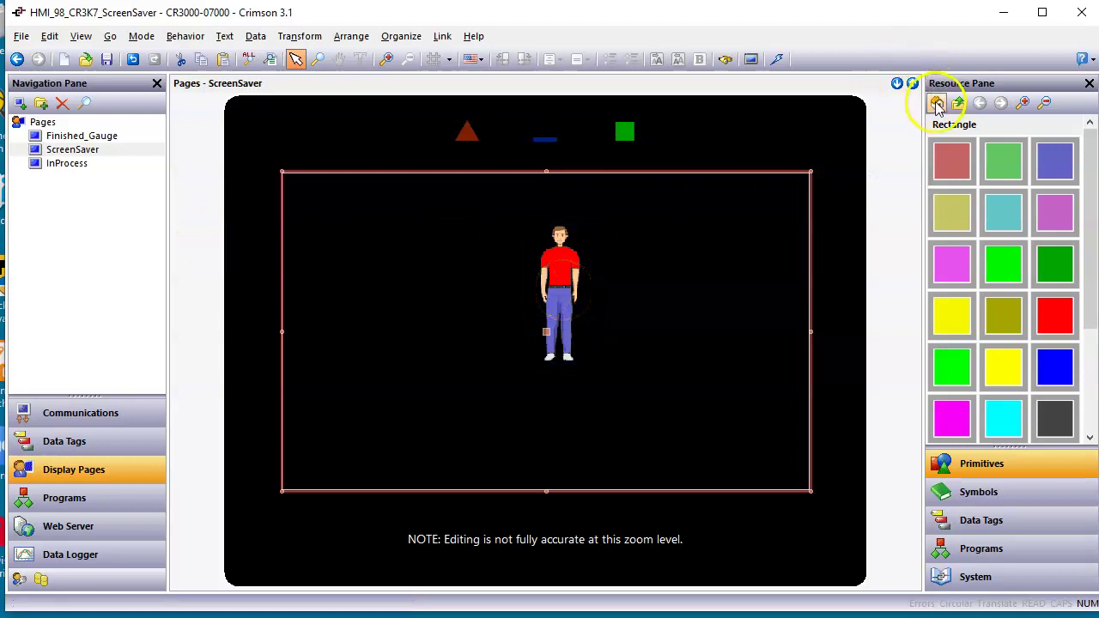
click(559, 231)
click(575, 296)
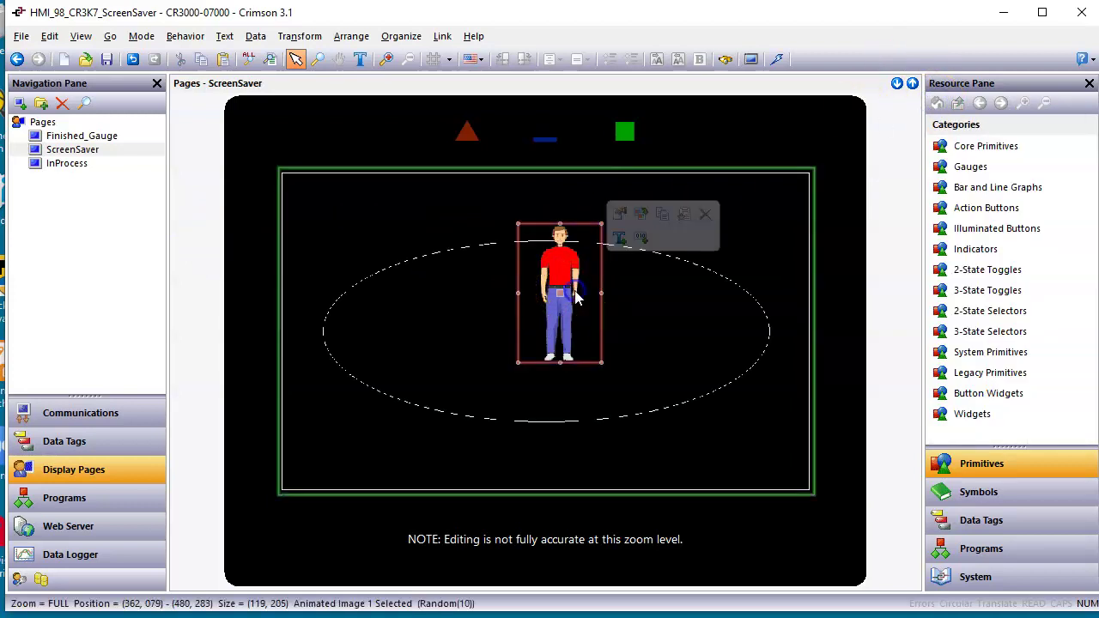
Open the Animated Image's Images list and bring up the People symbol library.
double_click(575, 296)
click(184, 72)
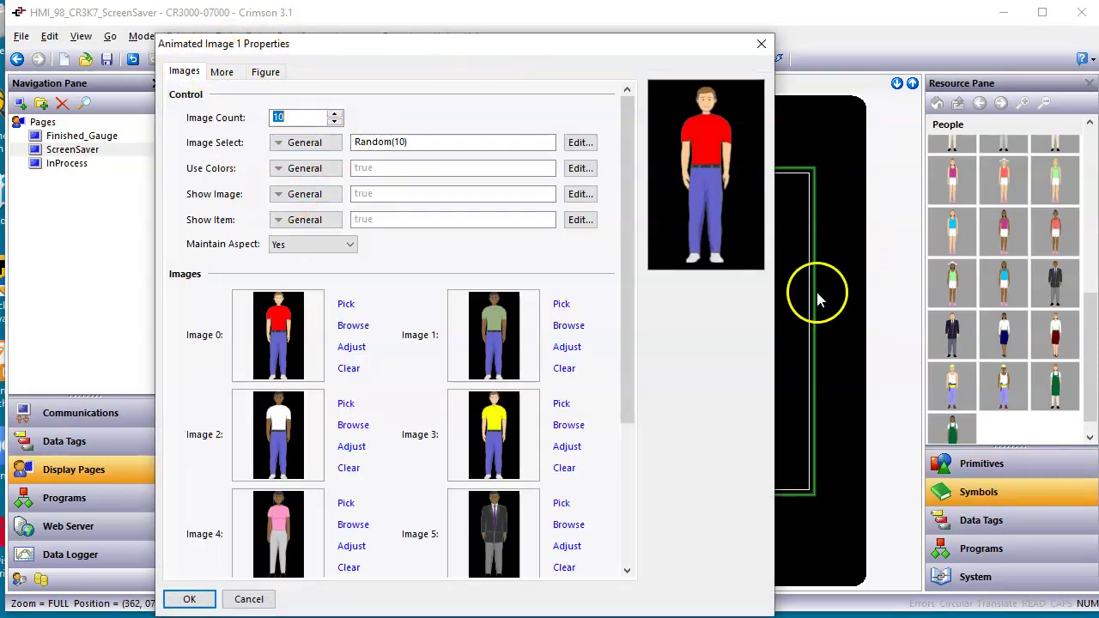
click(951, 466)
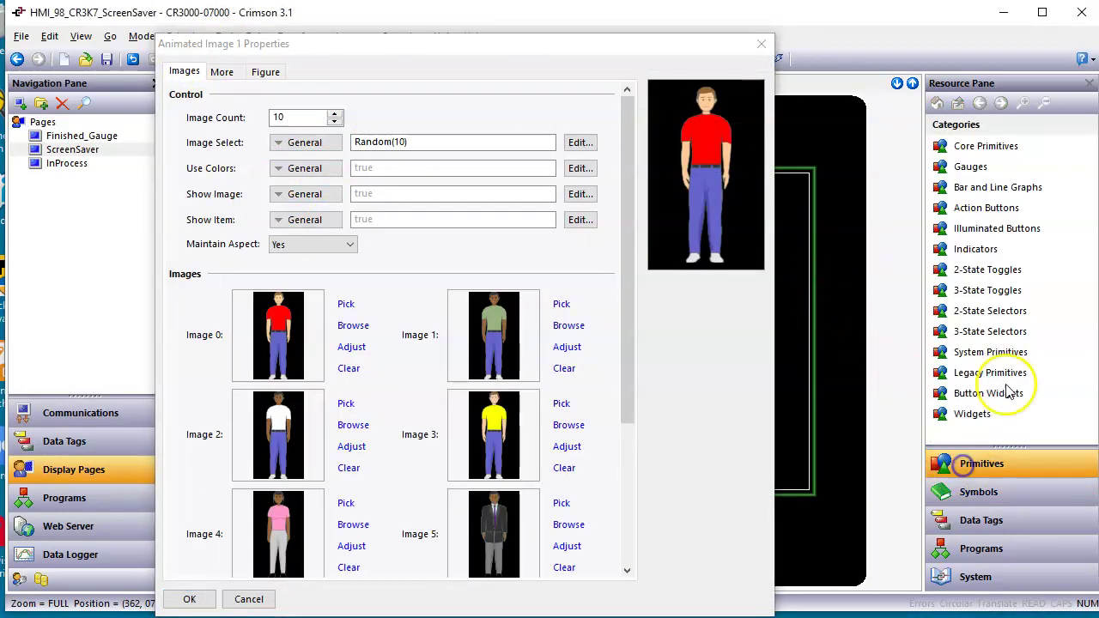
click(986, 146)
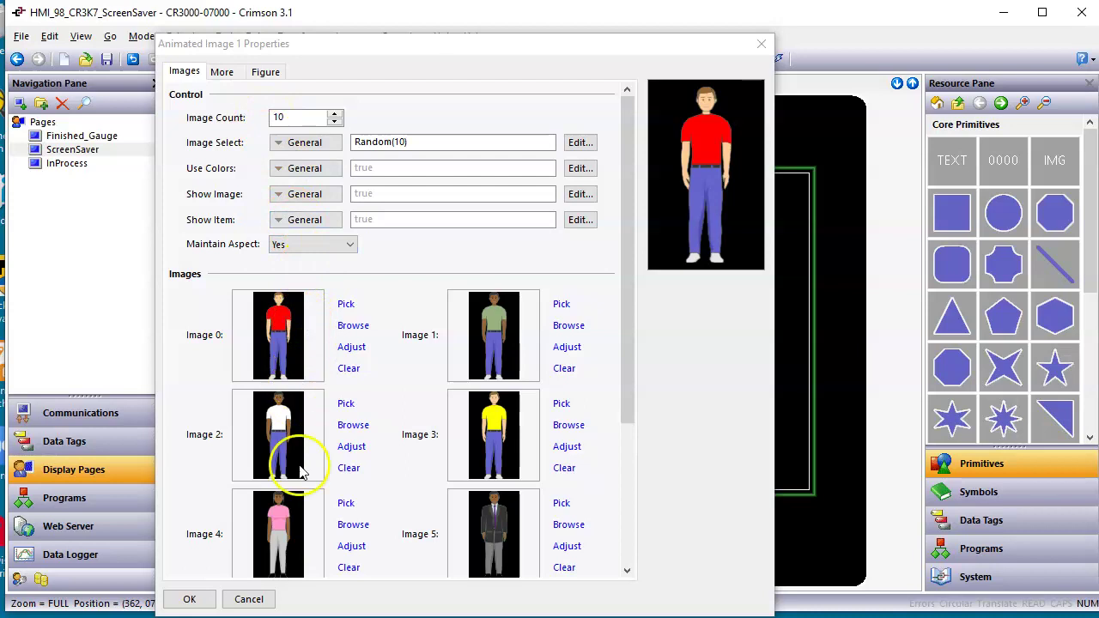
mouse_move(628, 404)
mouse_down()
mouse_move(635, 562)
mouse_move(635, 385)
mouse_up()
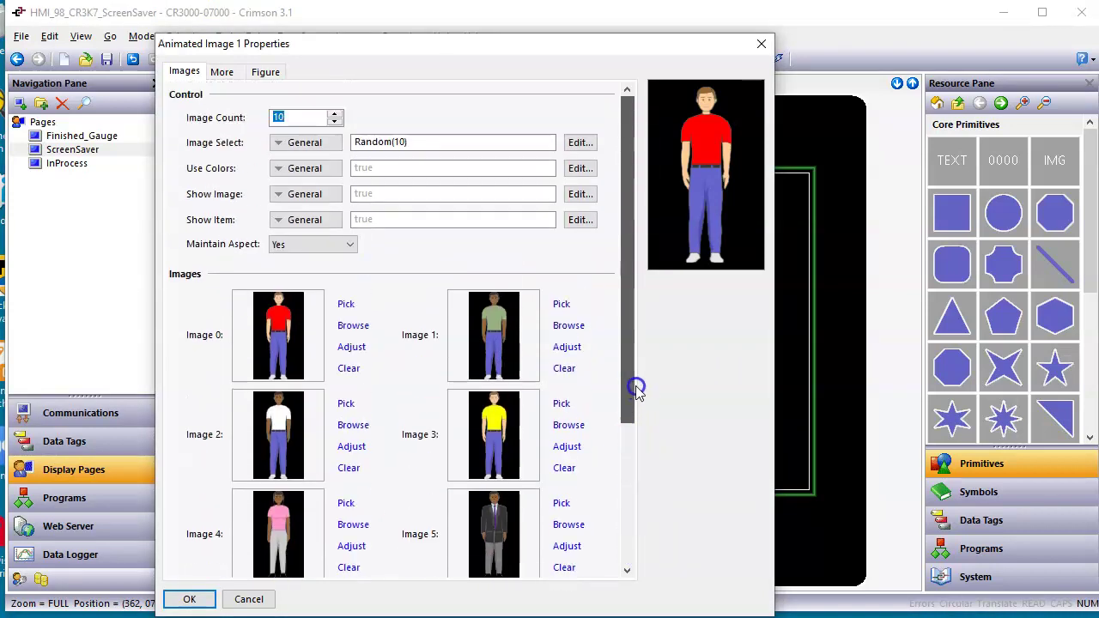
click(1028, 499)
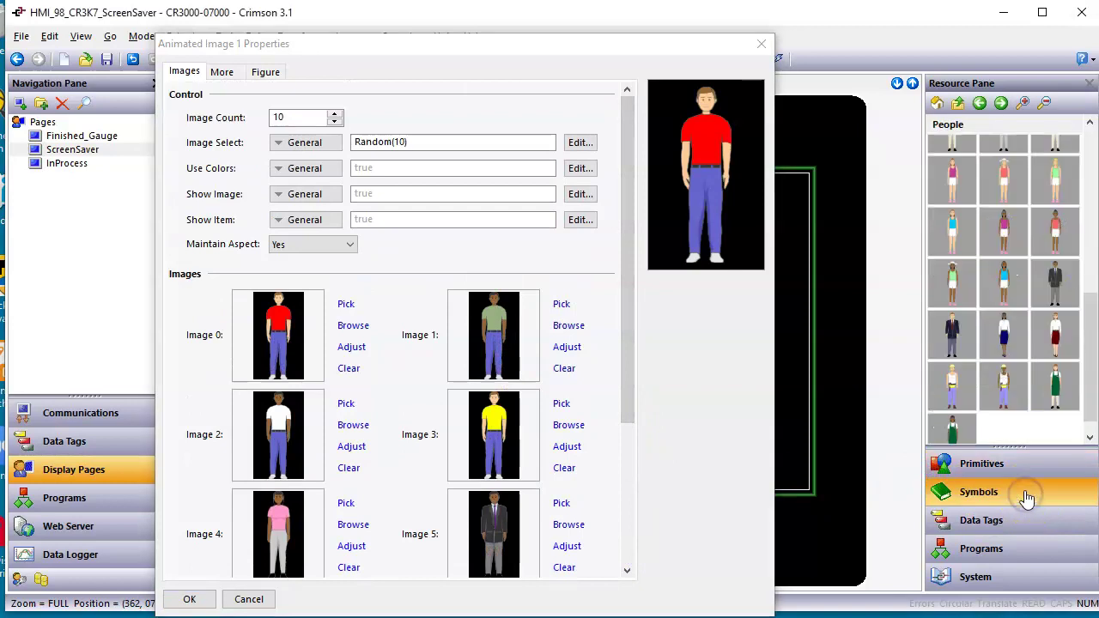
Replace Image 3 with Adolescent Female 4 and Image 0 with the hat-wearing woman.
mouse_move(995, 230)
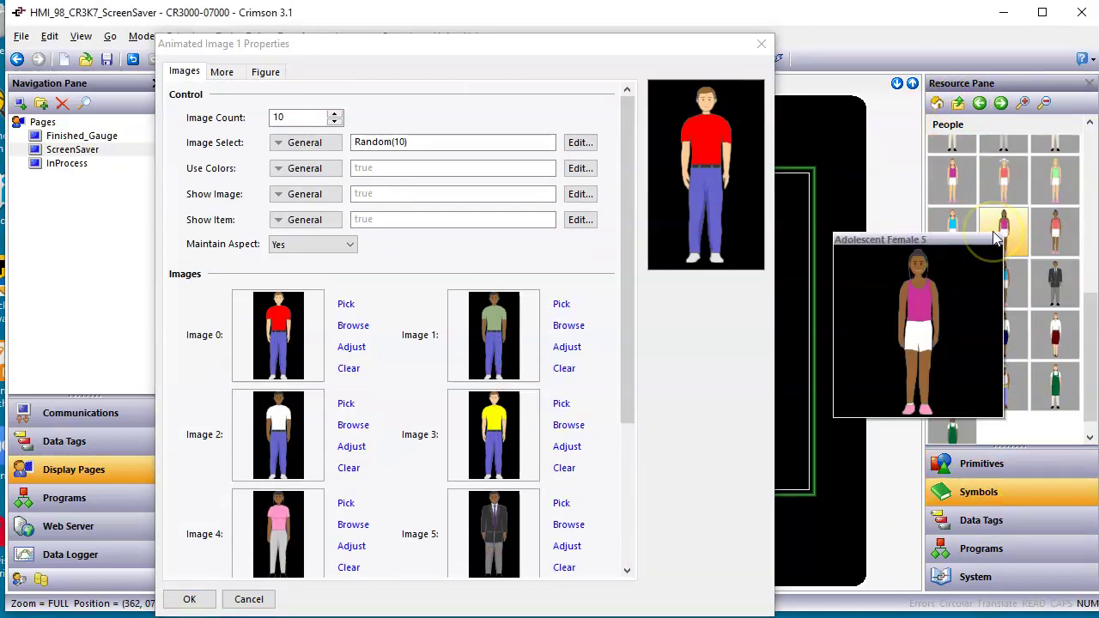
mouse_move(955, 245)
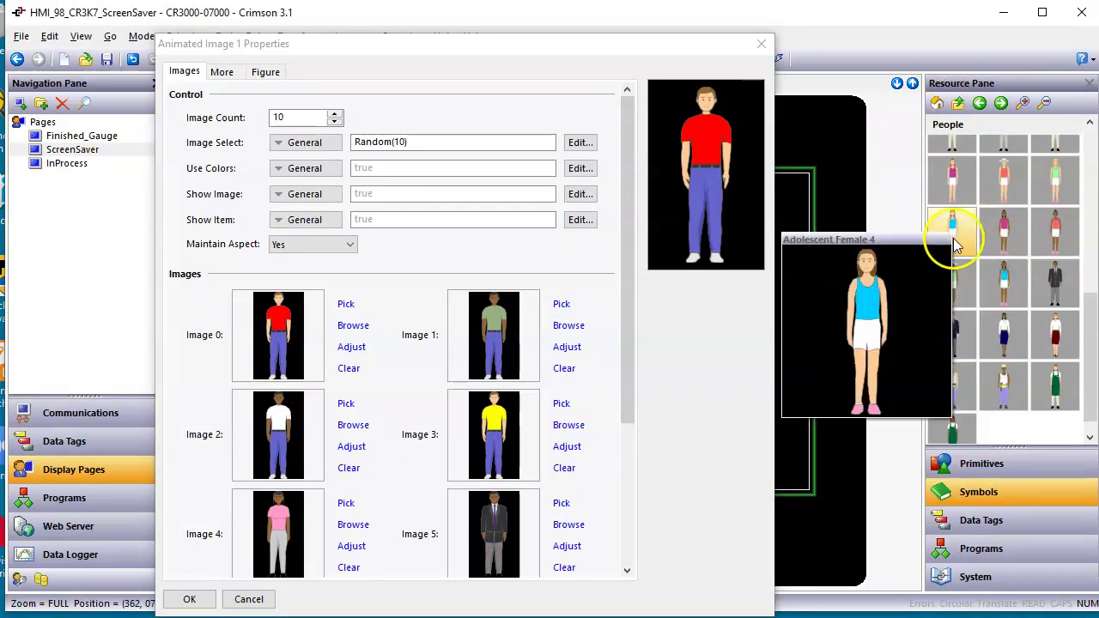
drag(955, 245, 518, 438)
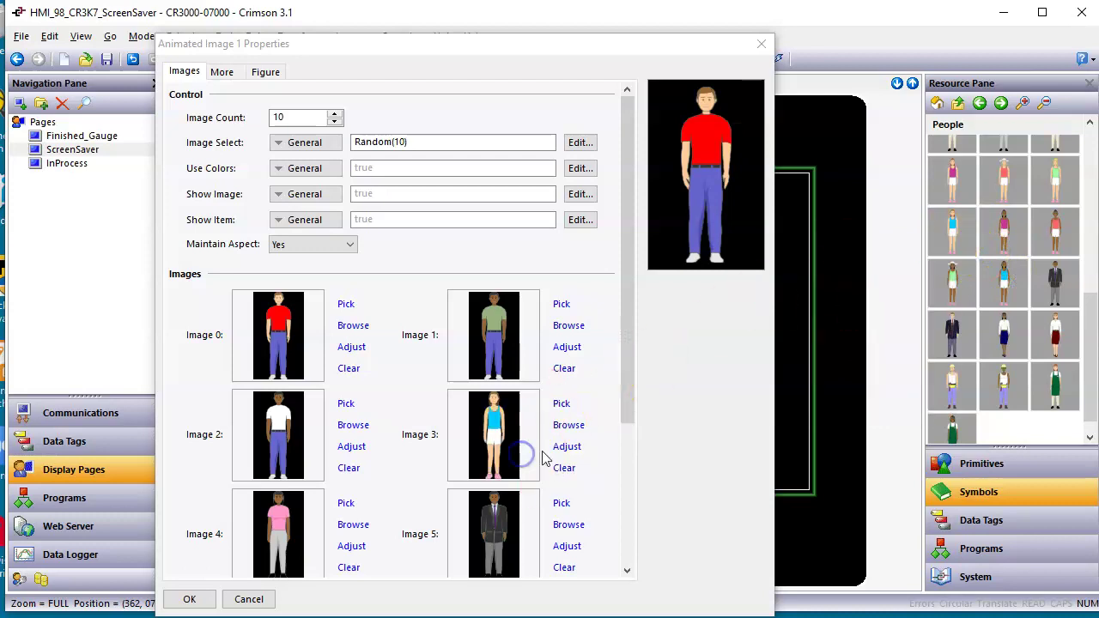
drag(994, 172, 294, 354)
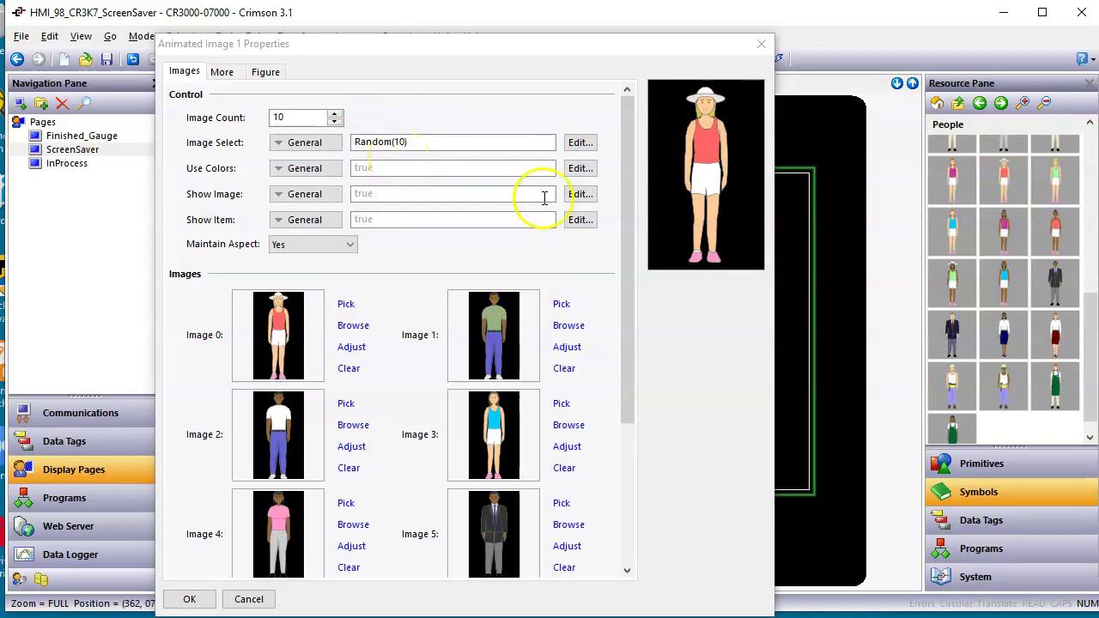
drag(626, 341, 618, 533)
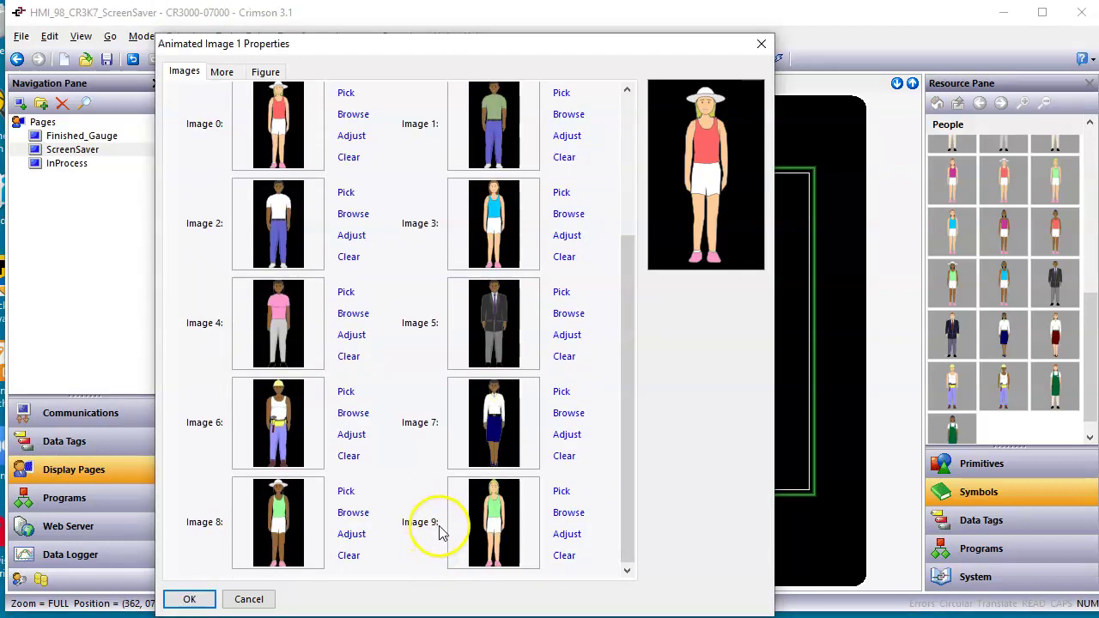
drag(634, 487, 639, 285)
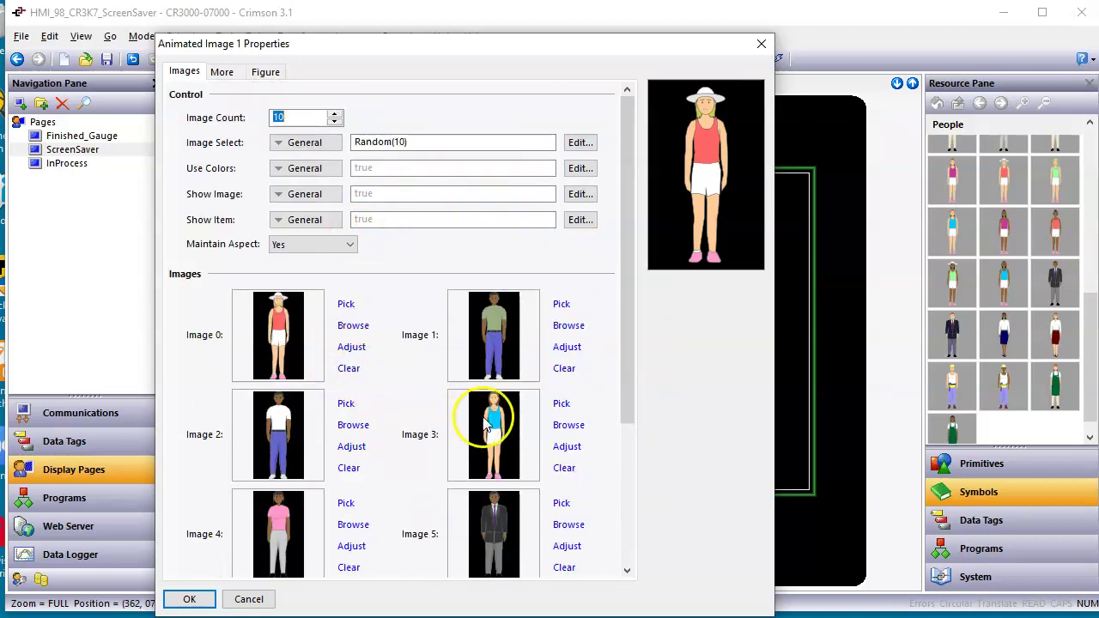
Leave Maintain Aspect set to Yes for the images.
click(321, 247)
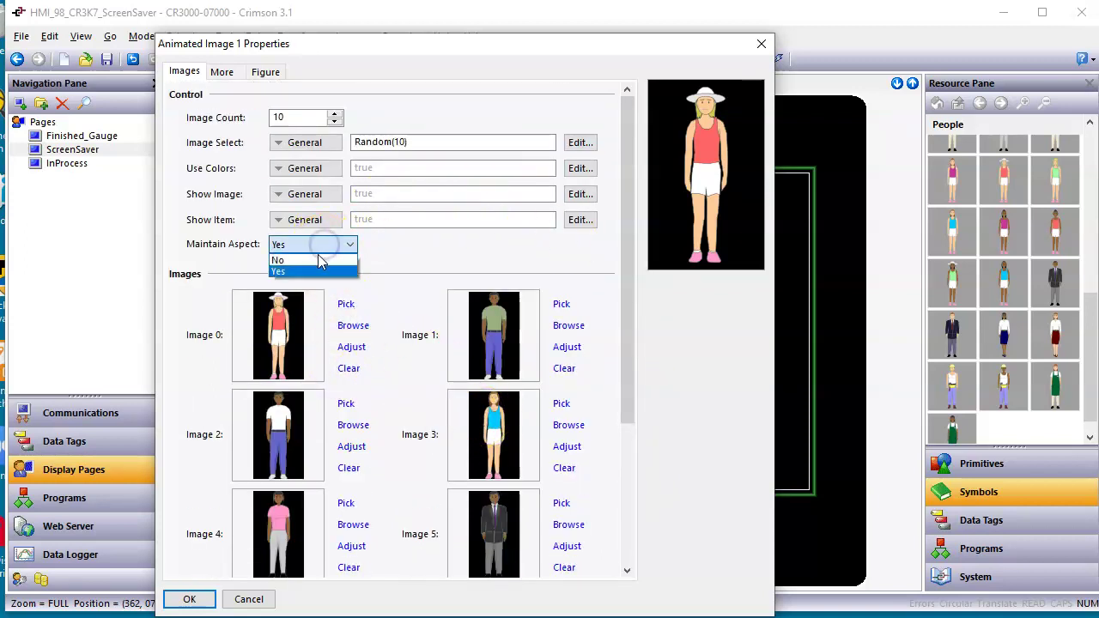
click(318, 261)
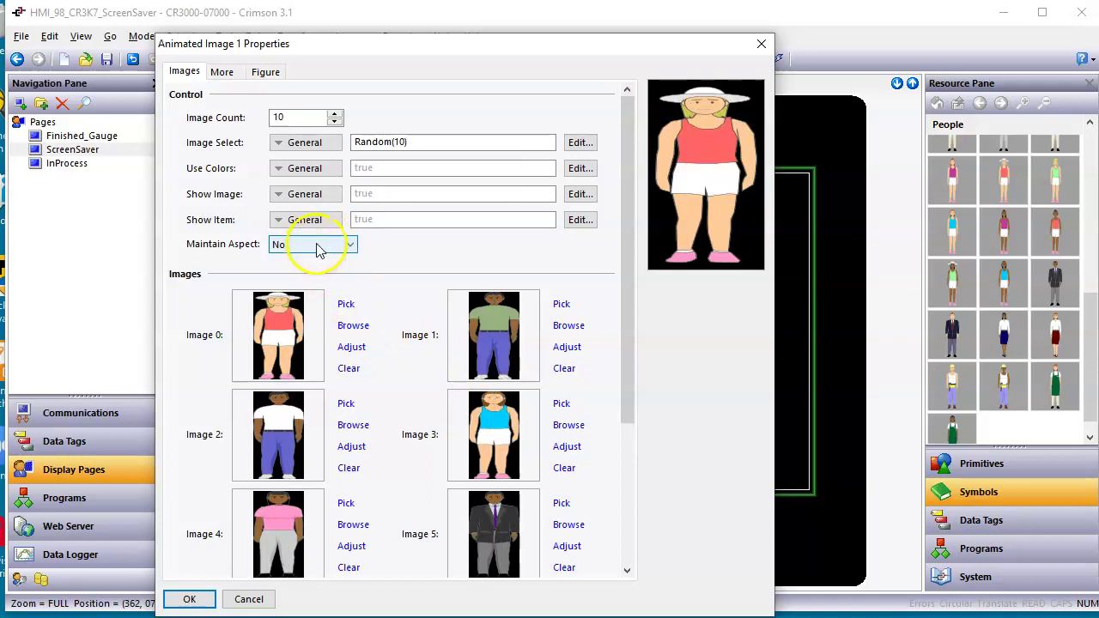
click(315, 246)
click(314, 268)
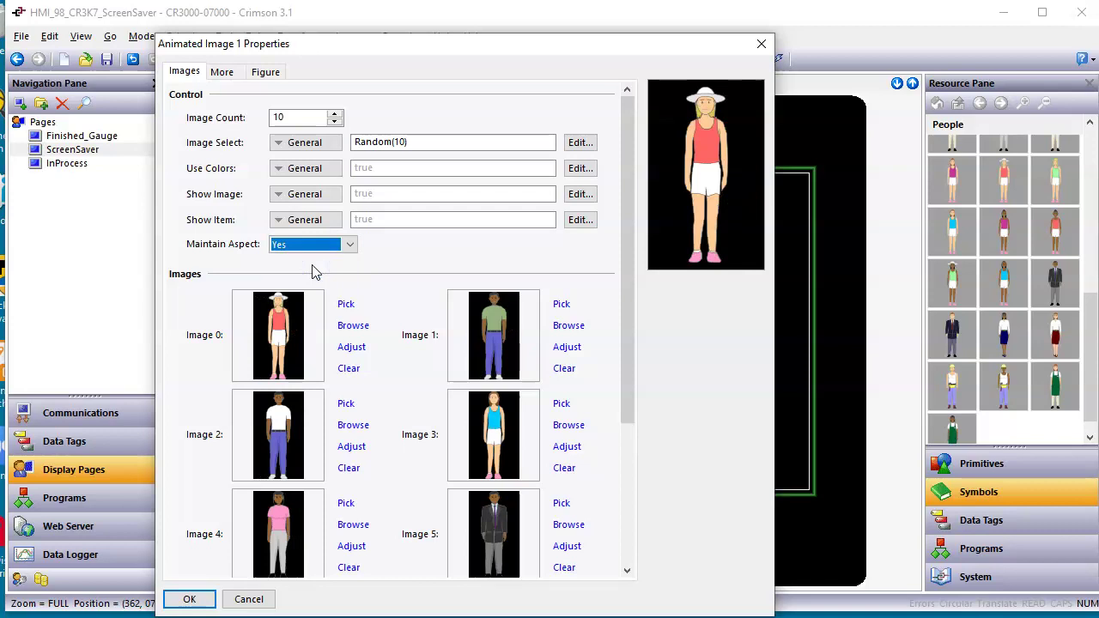
Close the Animated Image properties, select Polar Movement 1, and show its Behavior menu.
click(192, 599)
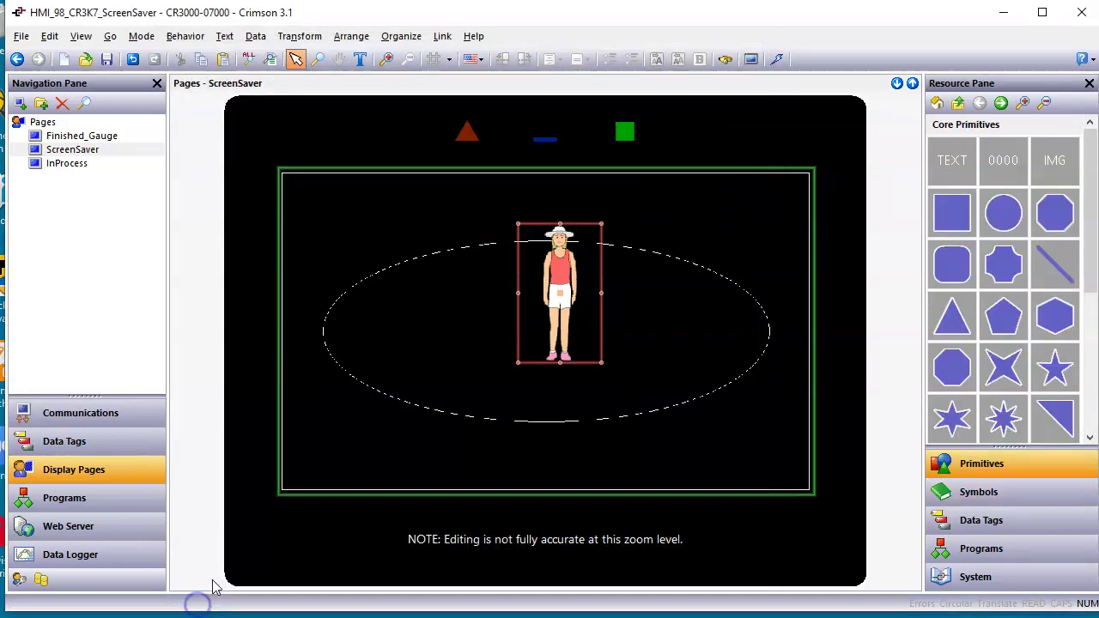
click(309, 410)
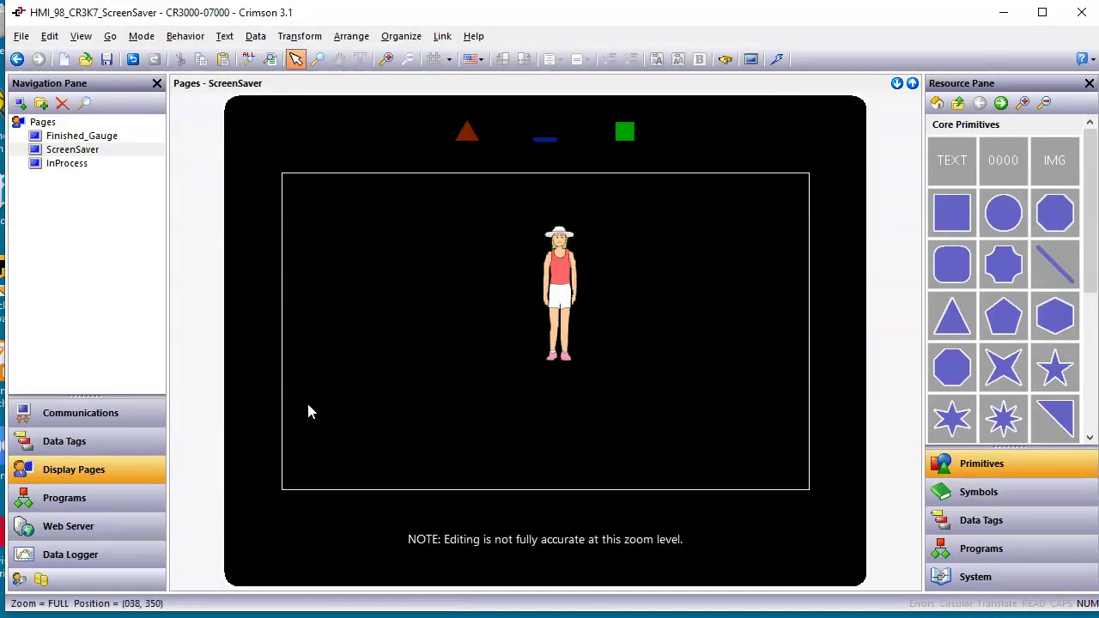
click(554, 325)
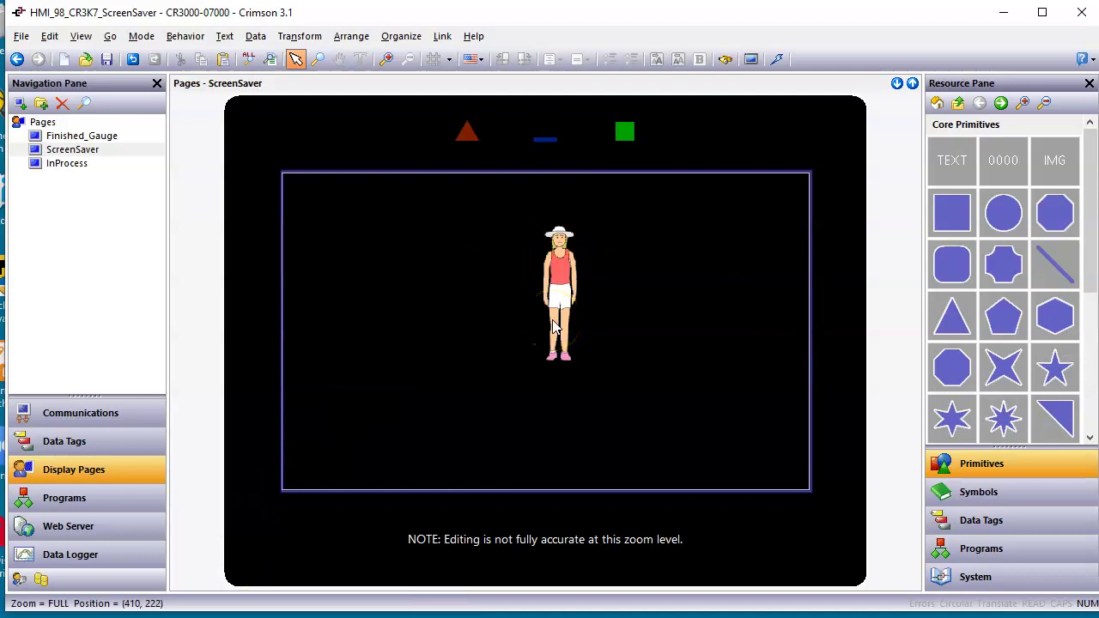
click(554, 325)
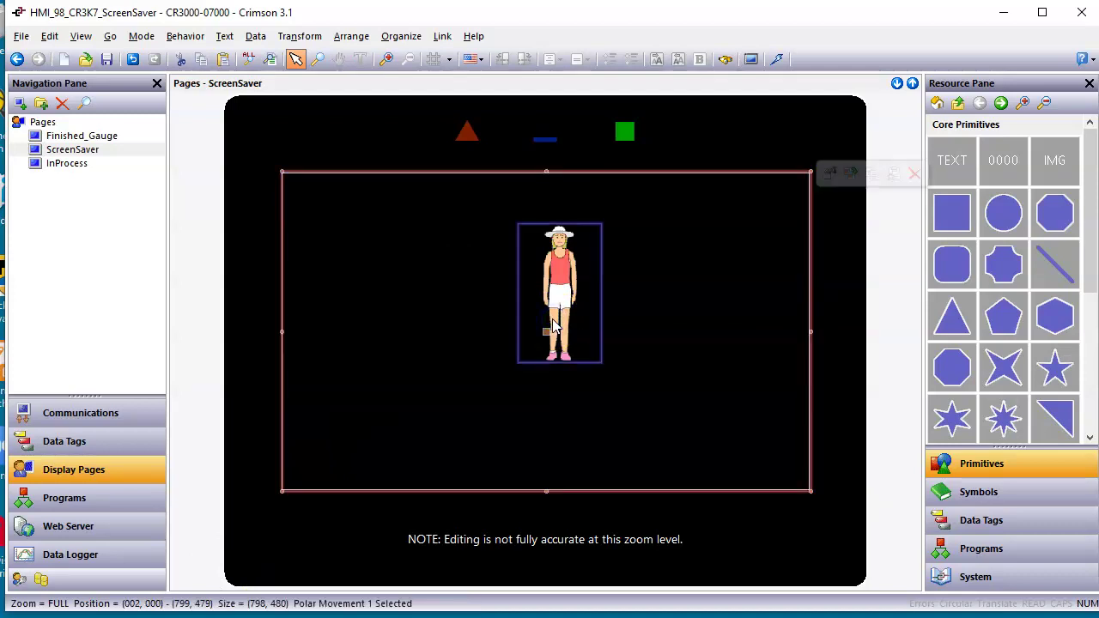
click(184, 36)
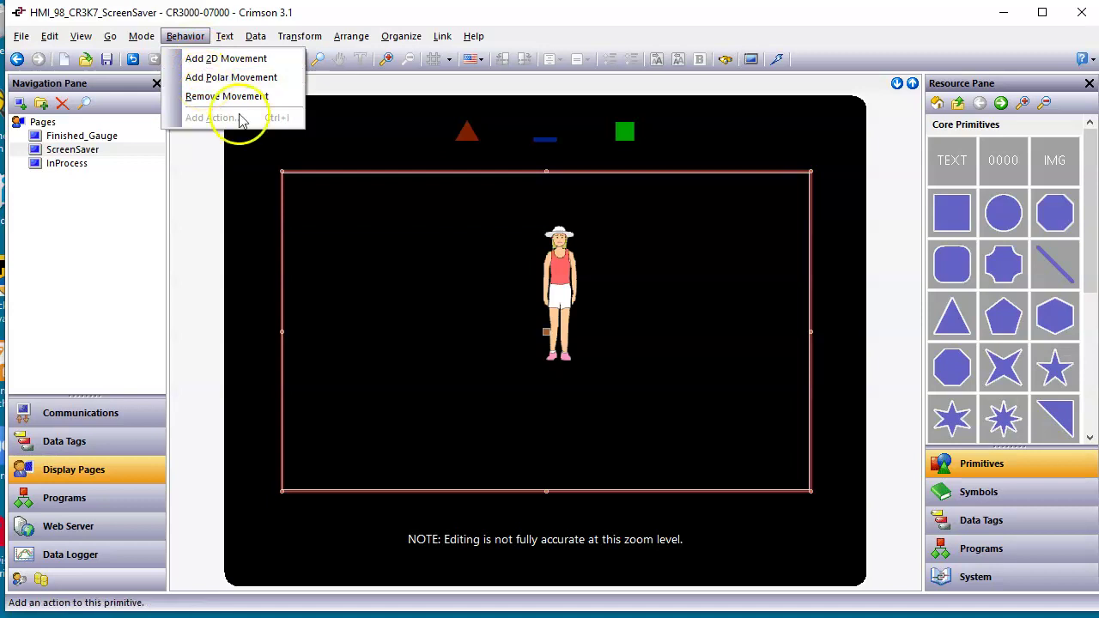
Finish Polar Movement 1's angle as GetUpDownData(DispCount, 360), keeping radius GetUpDownData(DispCount, 100).
click(528, 371)
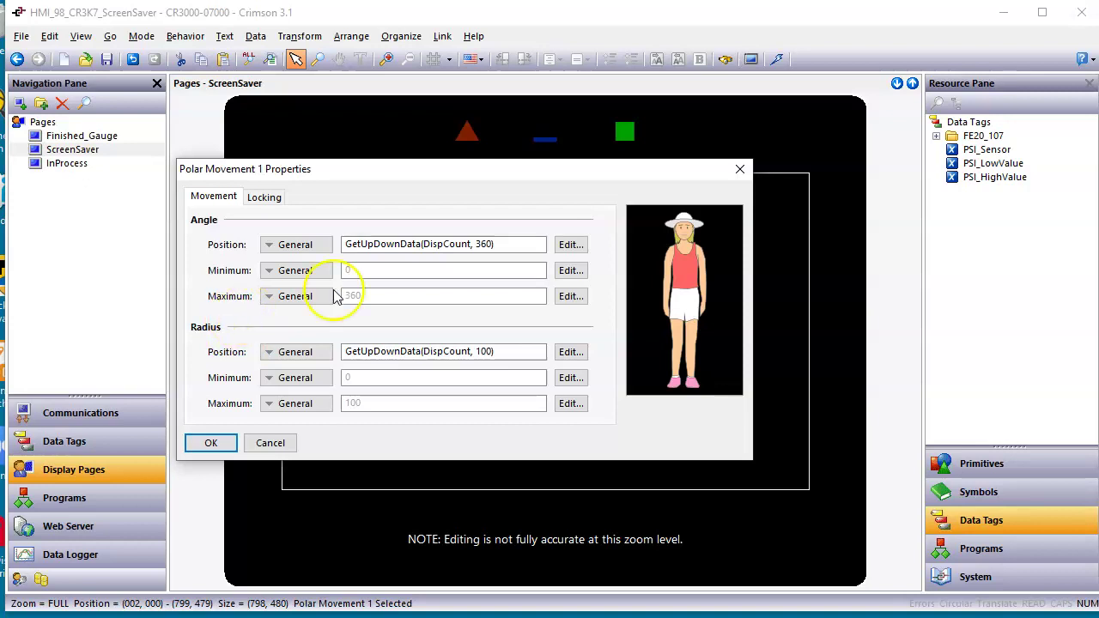
click(963, 578)
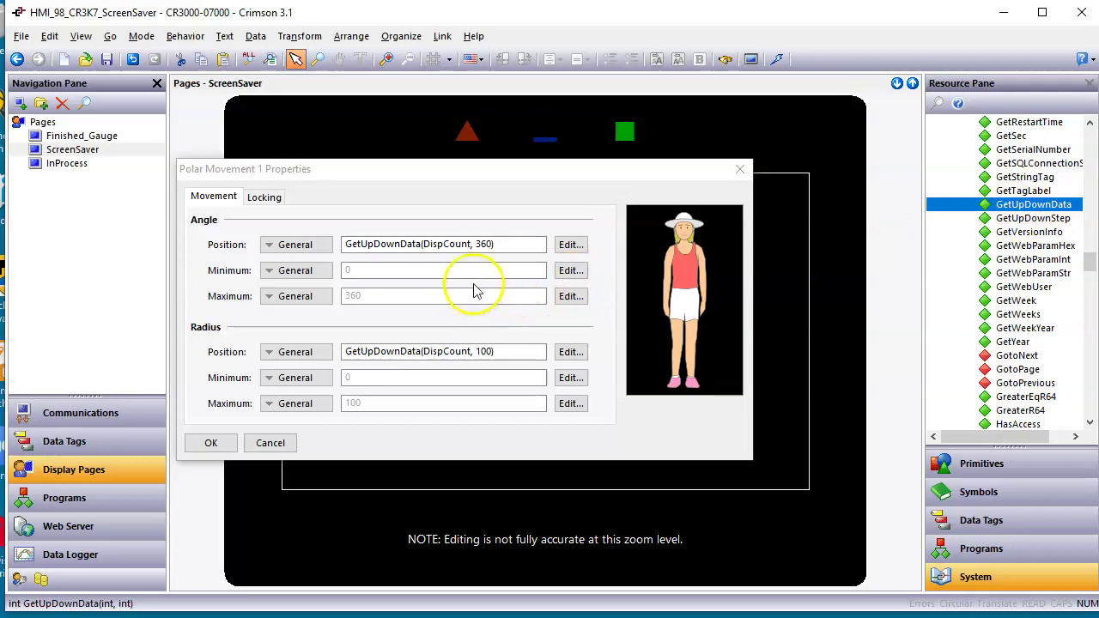
text())
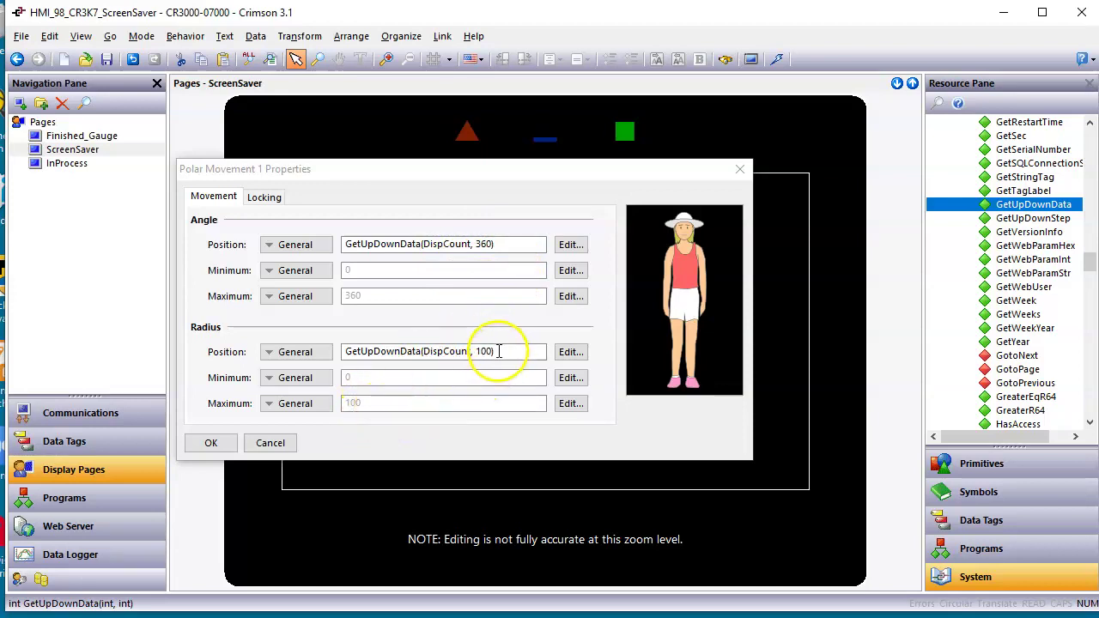
click(211, 444)
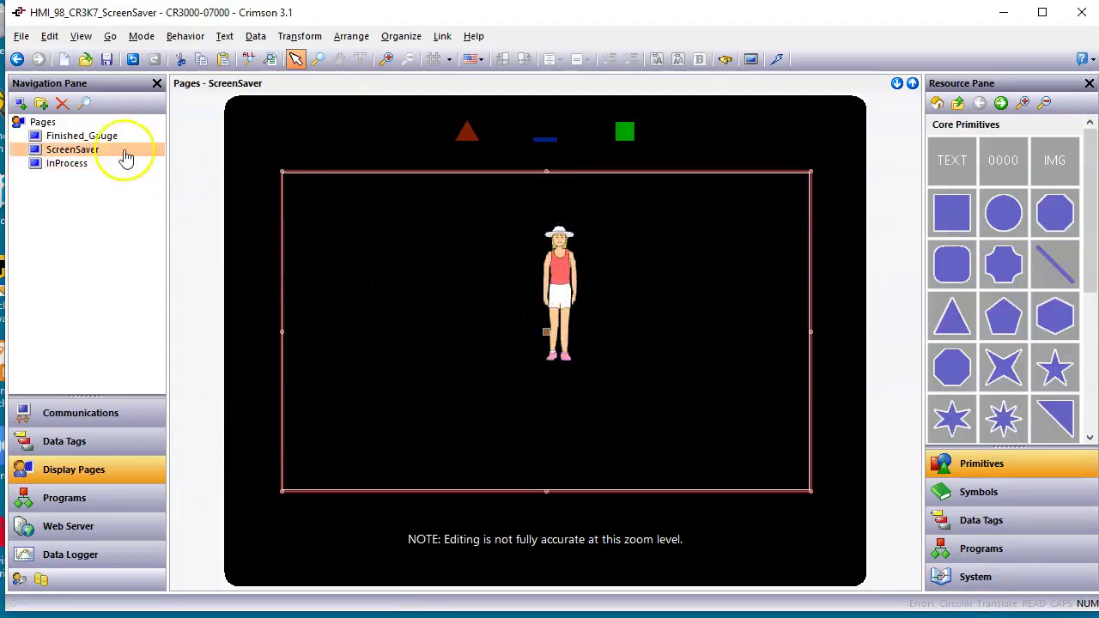
Give the Finished_Gauge page a 15-second timeout that runs GotoPage(ScreenSaver).
click(85, 138)
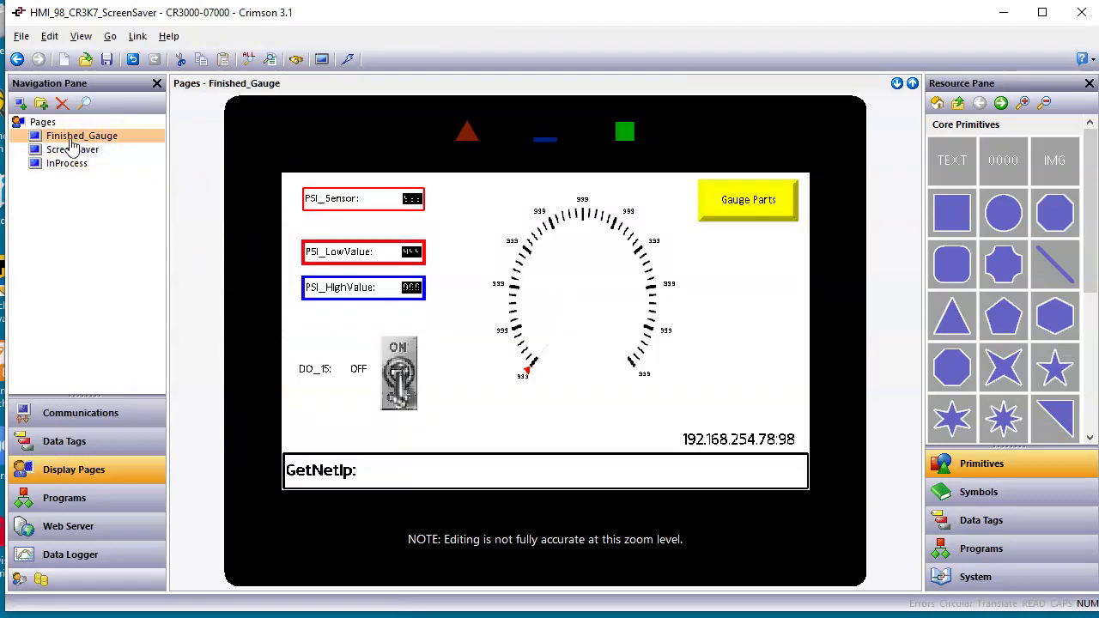
right_click(293, 129)
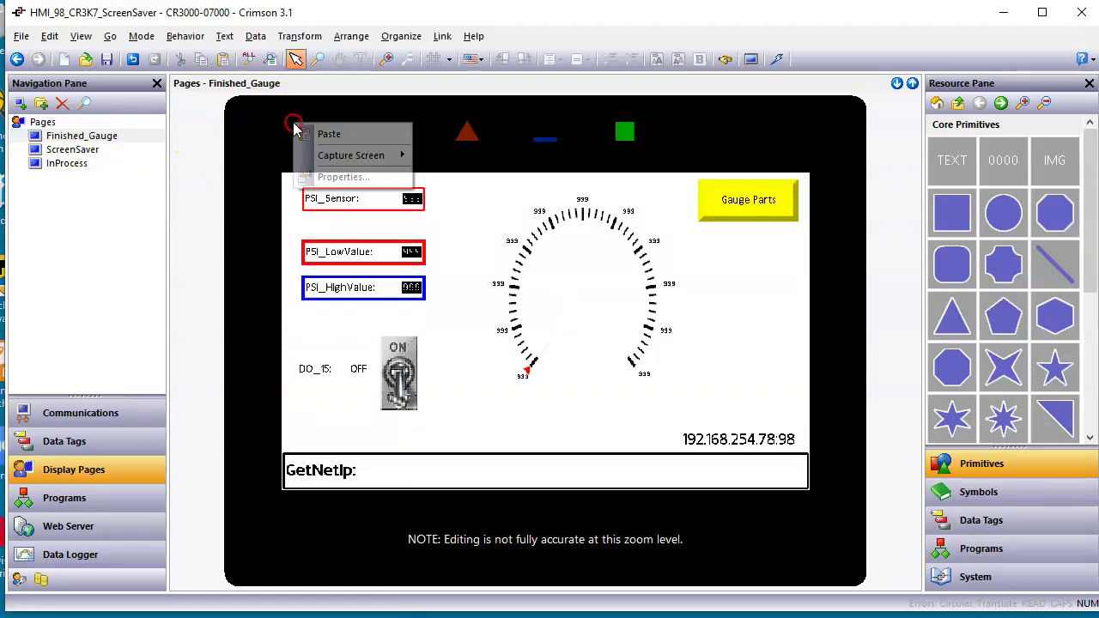
click(318, 178)
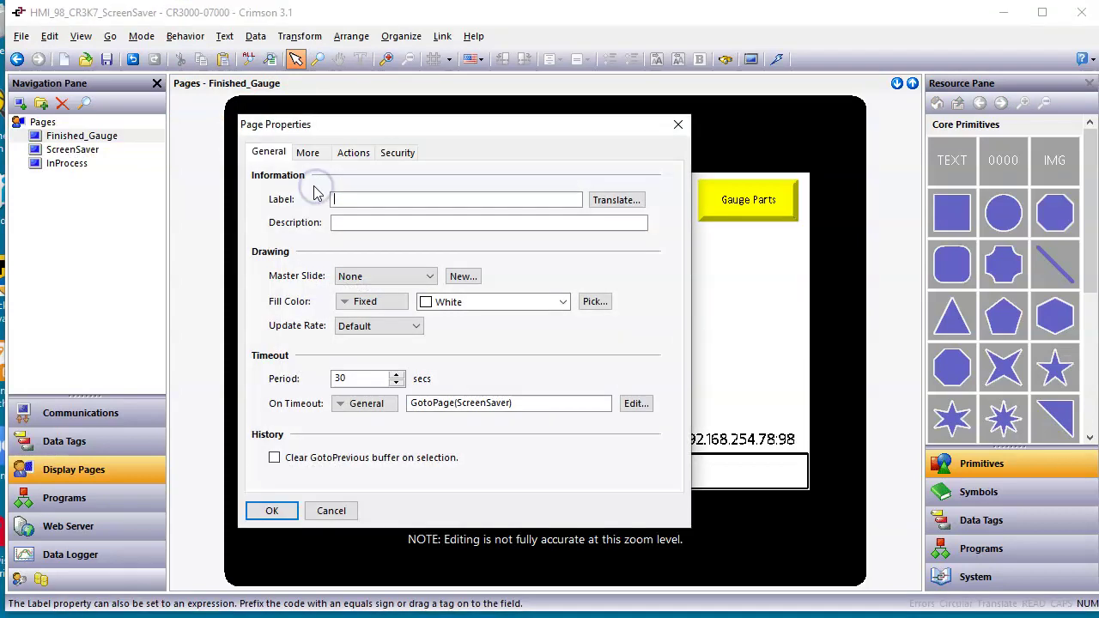
drag(357, 382, 310, 387)
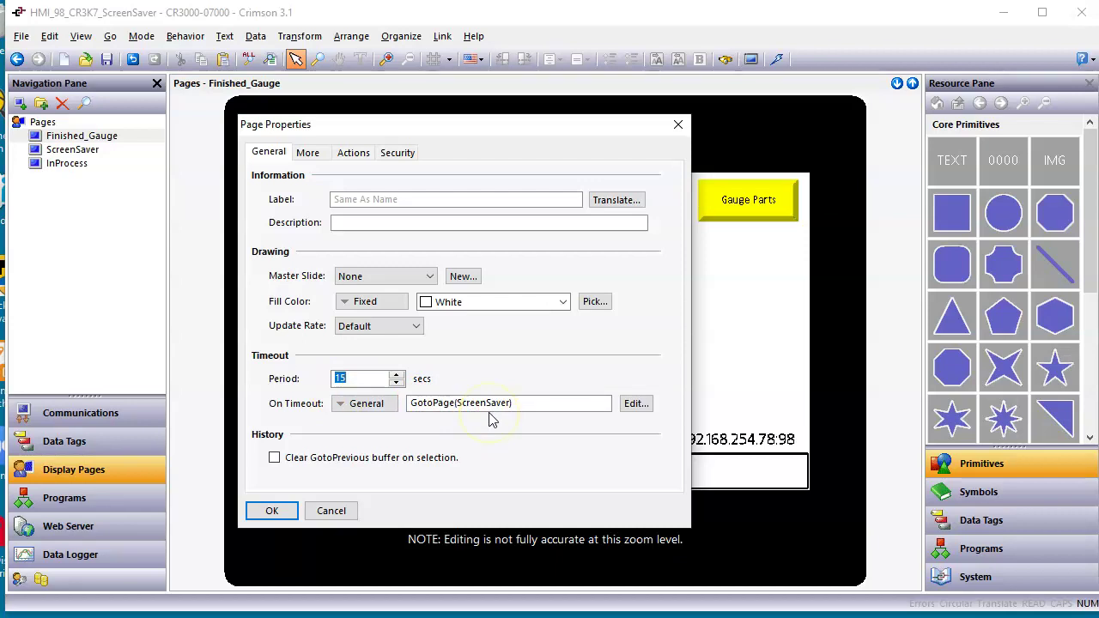
click(268, 510)
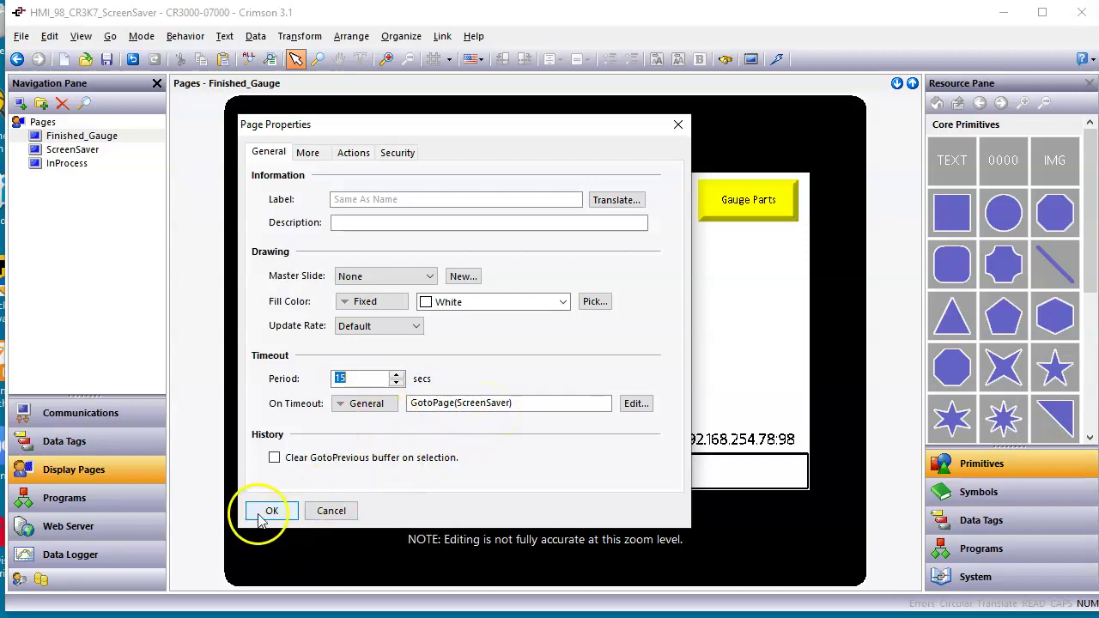
Return to the ScreenSaver page from the Navigation Pane.
right_click(347, 127)
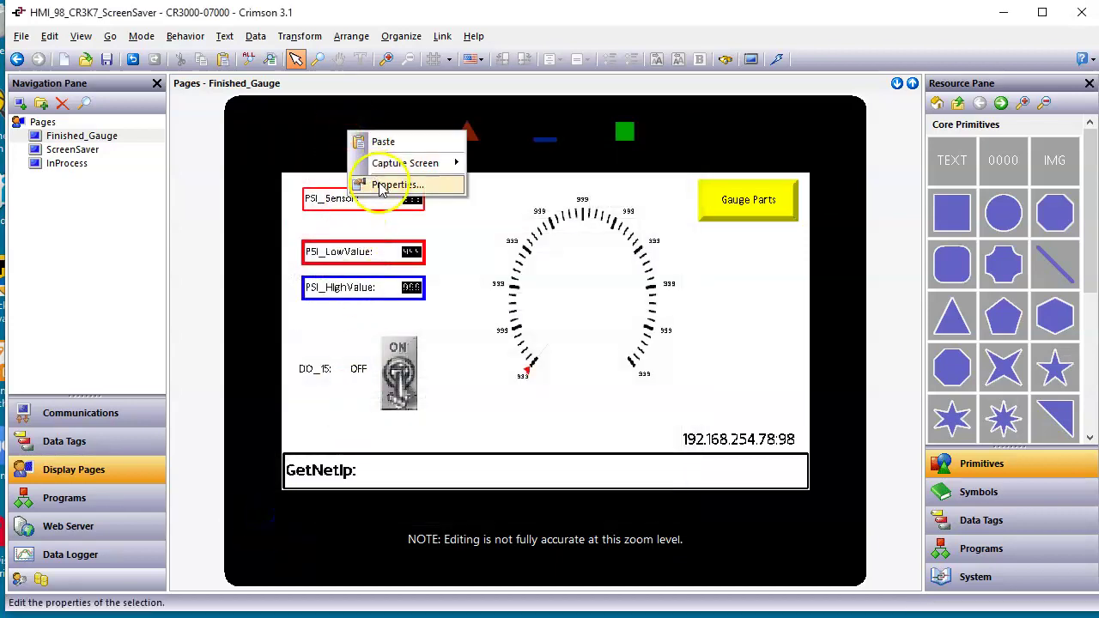
click(302, 164)
right_click(439, 272)
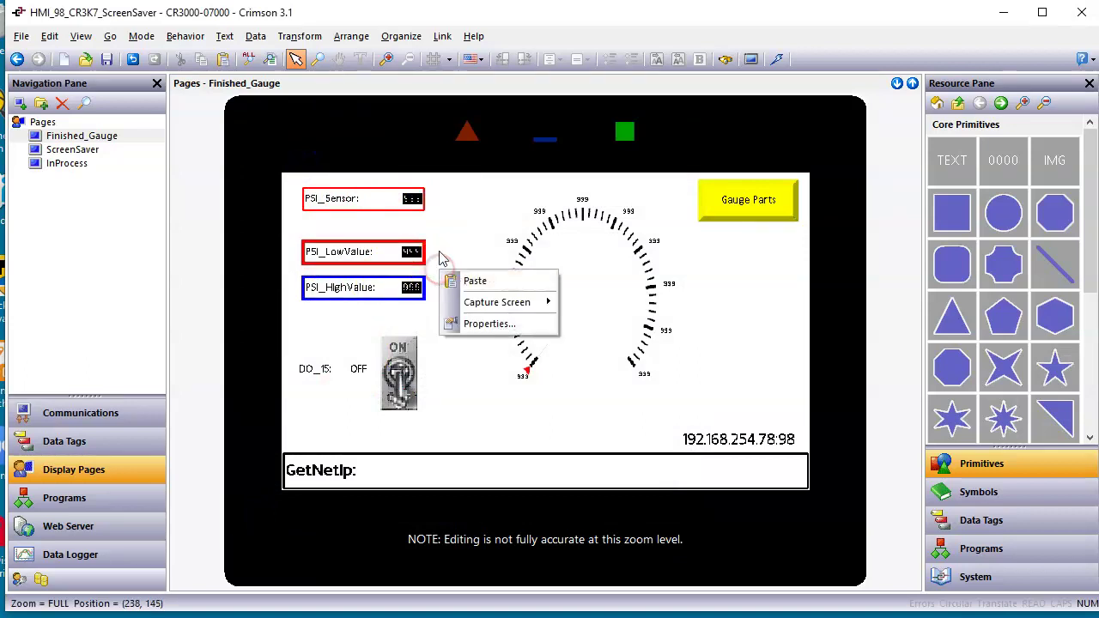
click(91, 150)
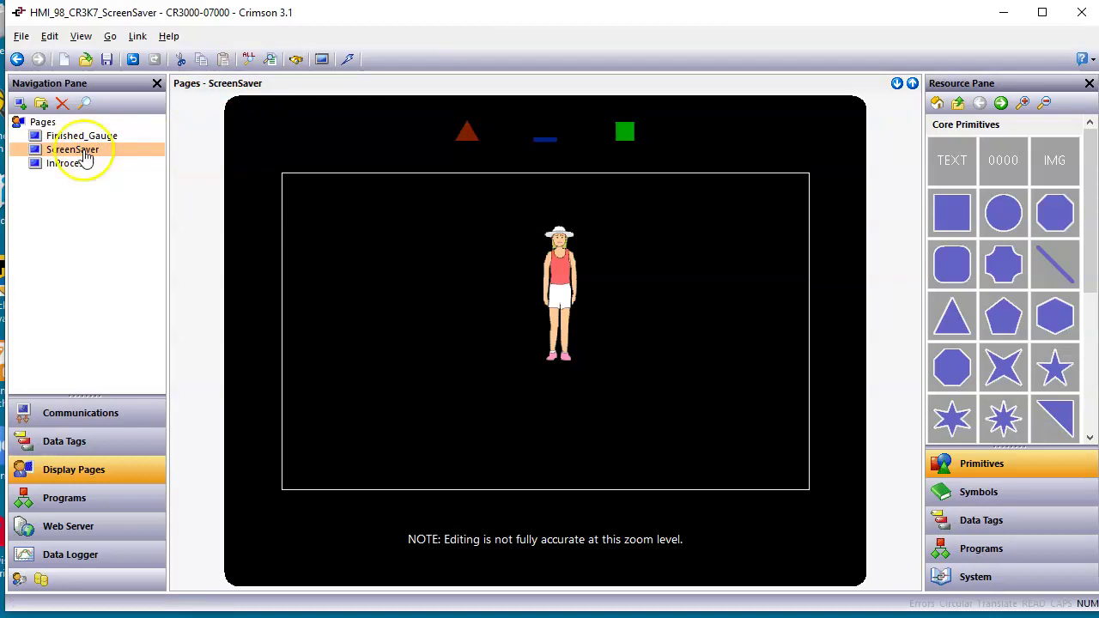
click(447, 275)
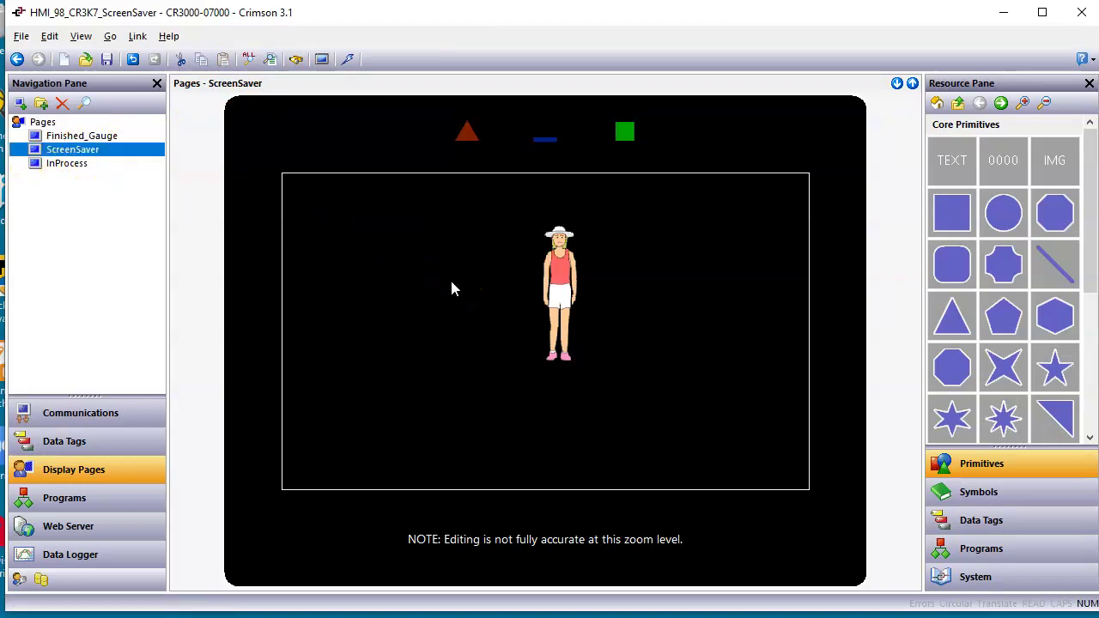
click(452, 285)
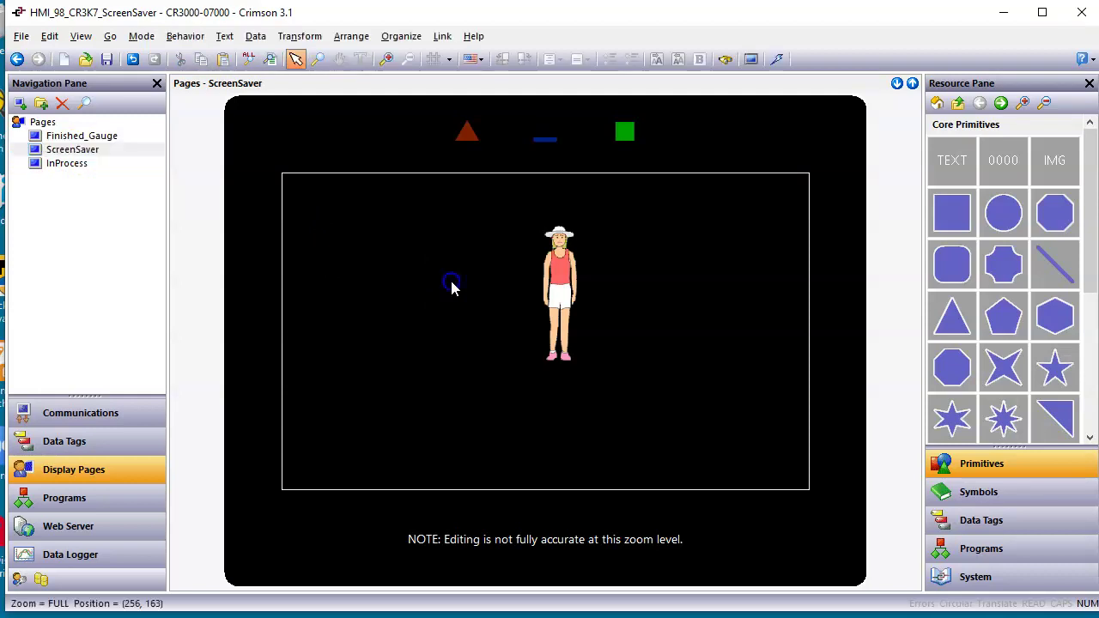
click(506, 318)
click(550, 314)
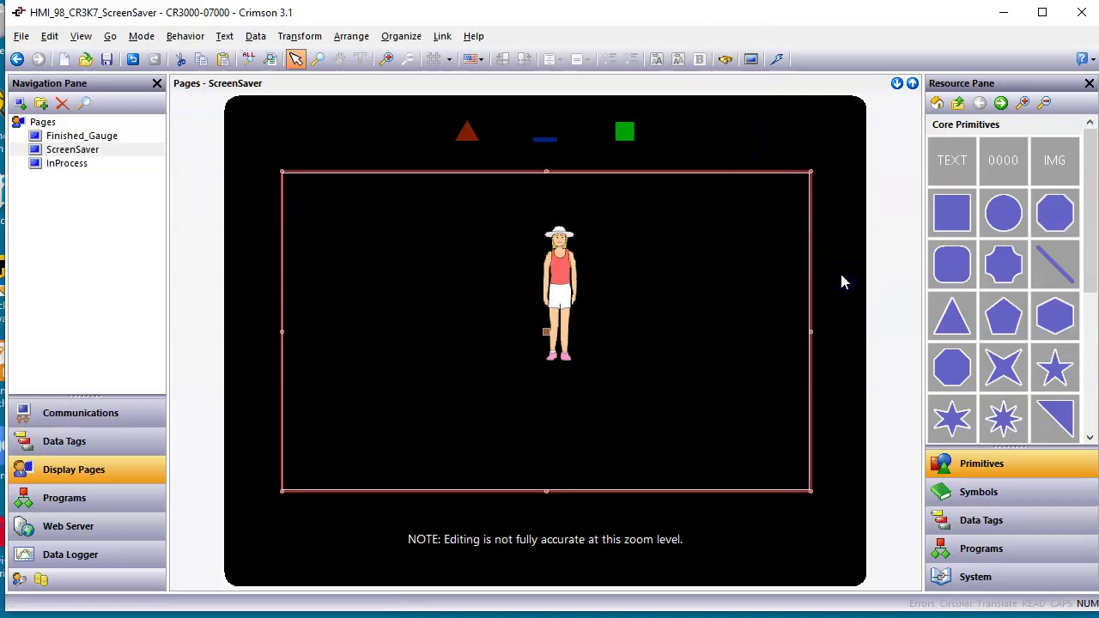
key(Escape)
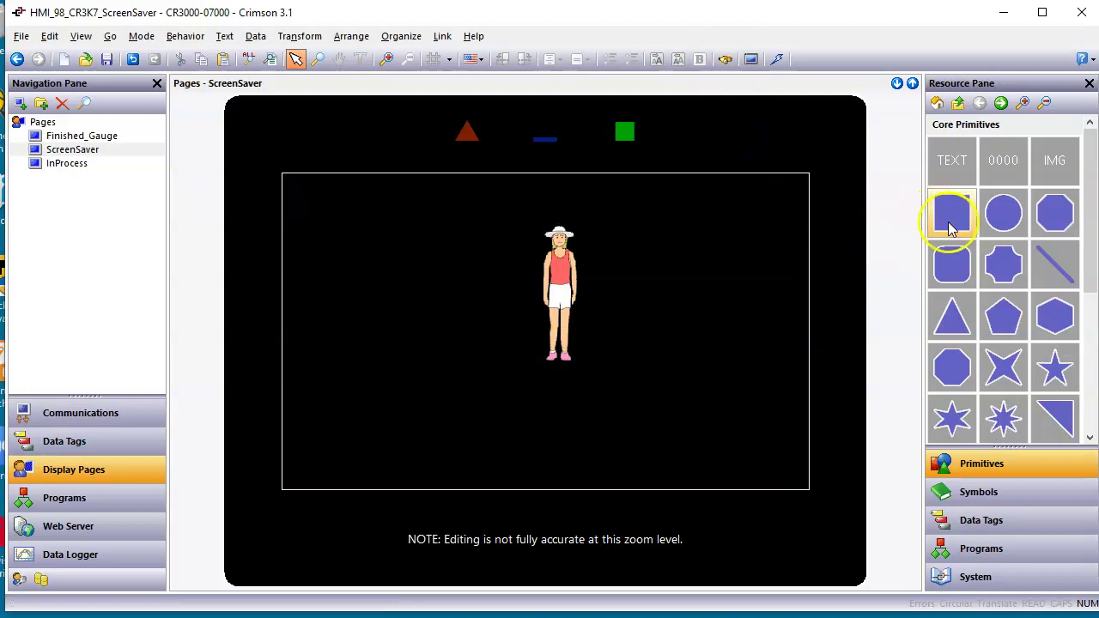
Place a yellow rectangle on the ScreenSaver page, stretch it to 800 by 480, and open its properties.
mouse_move(955, 214)
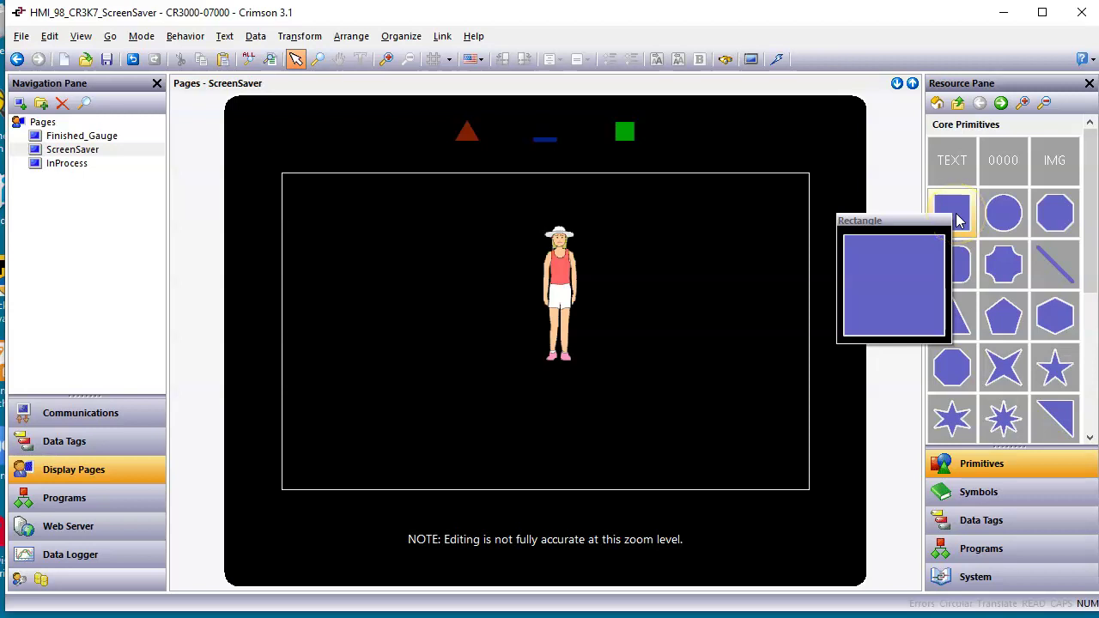
double_click(958, 220)
click(967, 321)
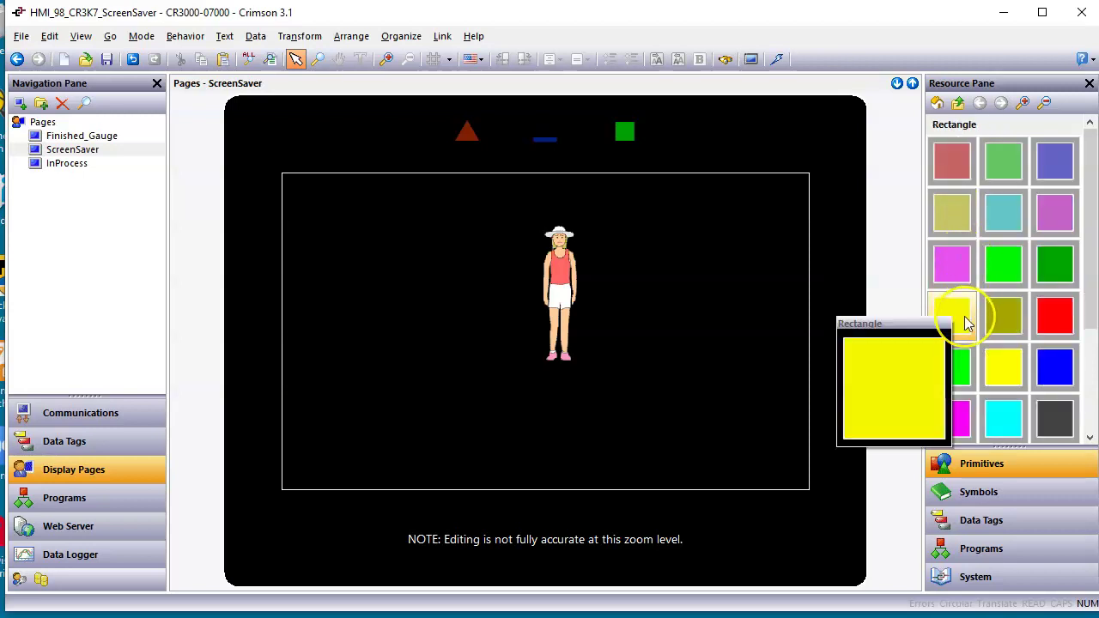
drag(967, 321, 302, 180)
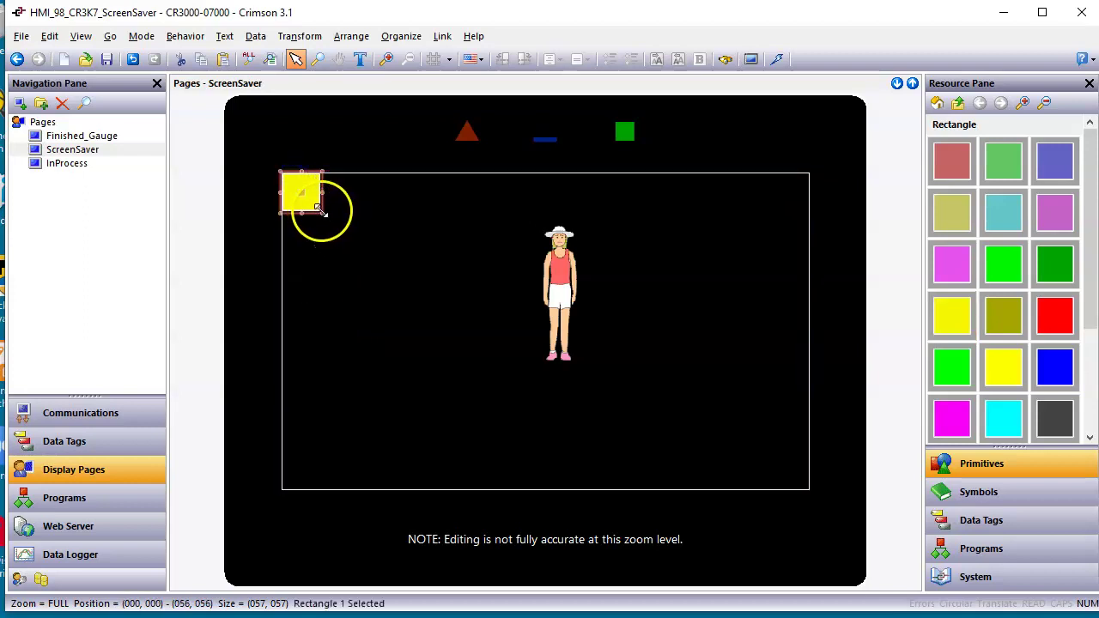
click(324, 222)
click(309, 198)
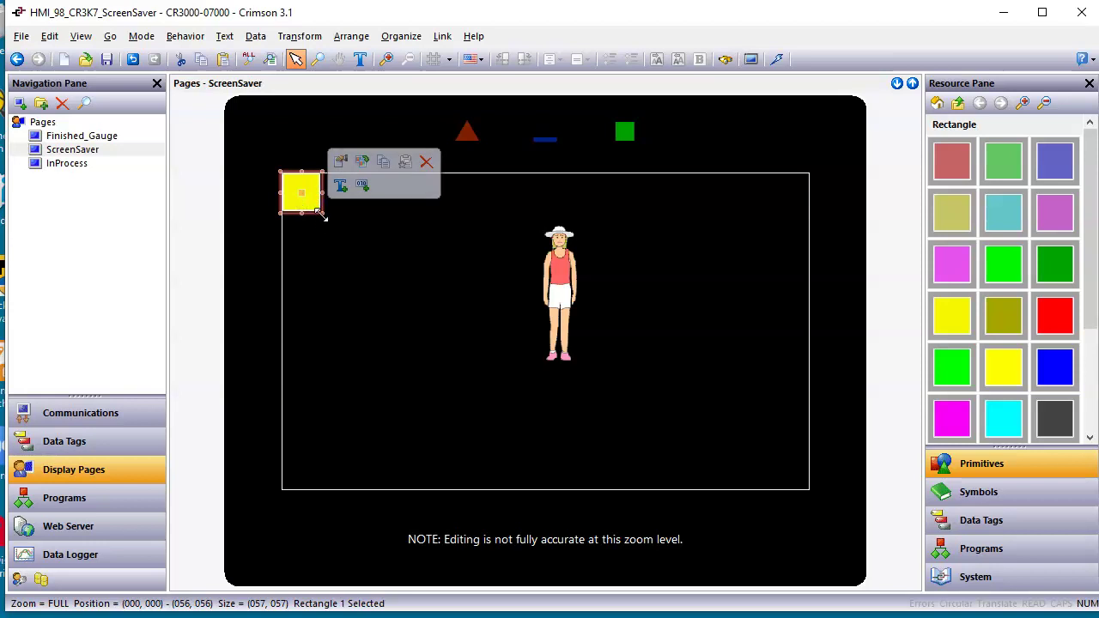
drag(320, 213, 807, 493)
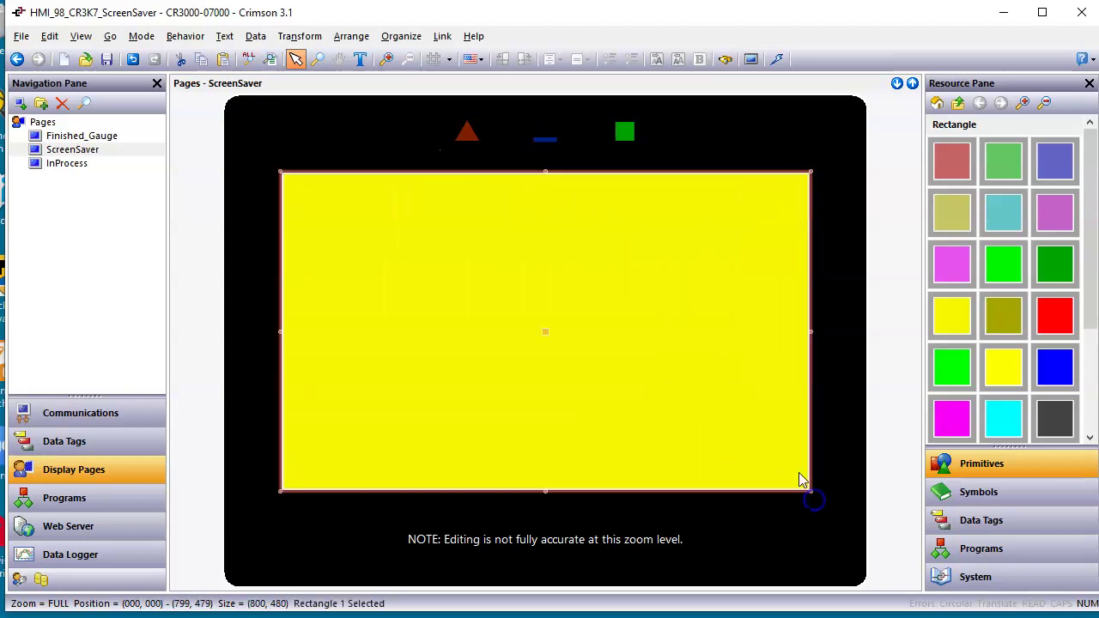
double_click(756, 434)
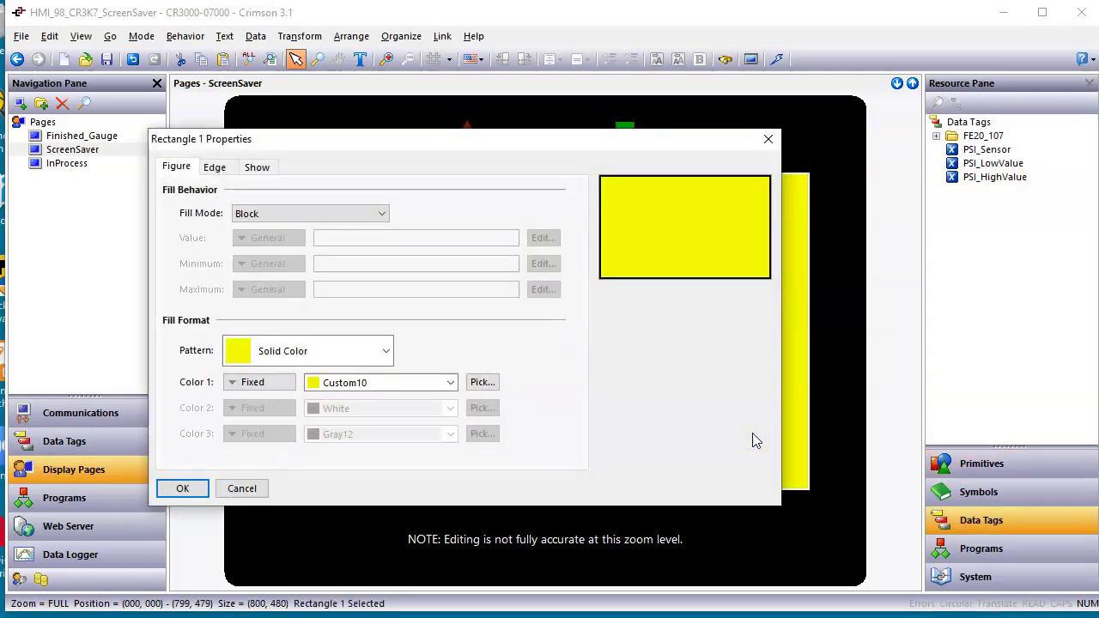
Give the yellow rectangle a 5-pixel red edge and close its properties.
click(217, 168)
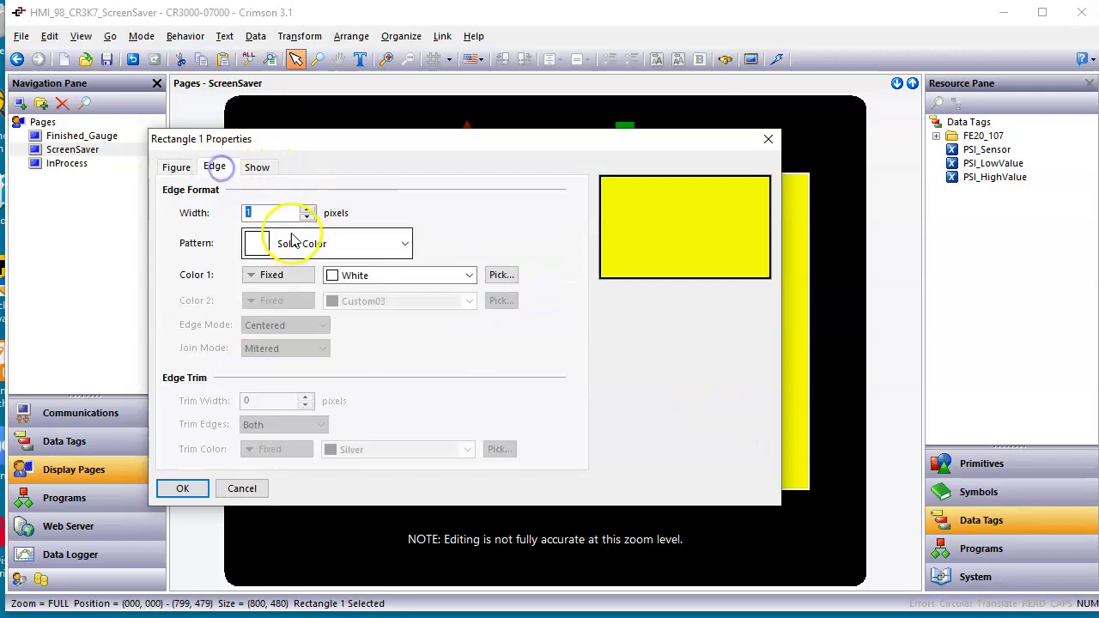
click(306, 210)
click(306, 211)
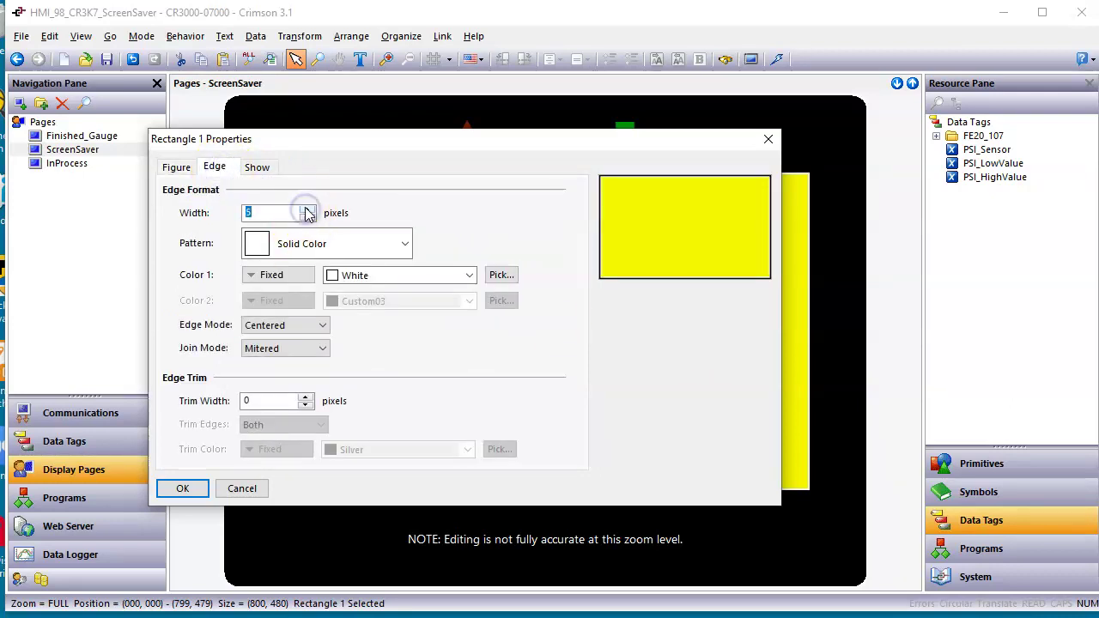
click(351, 275)
click(393, 296)
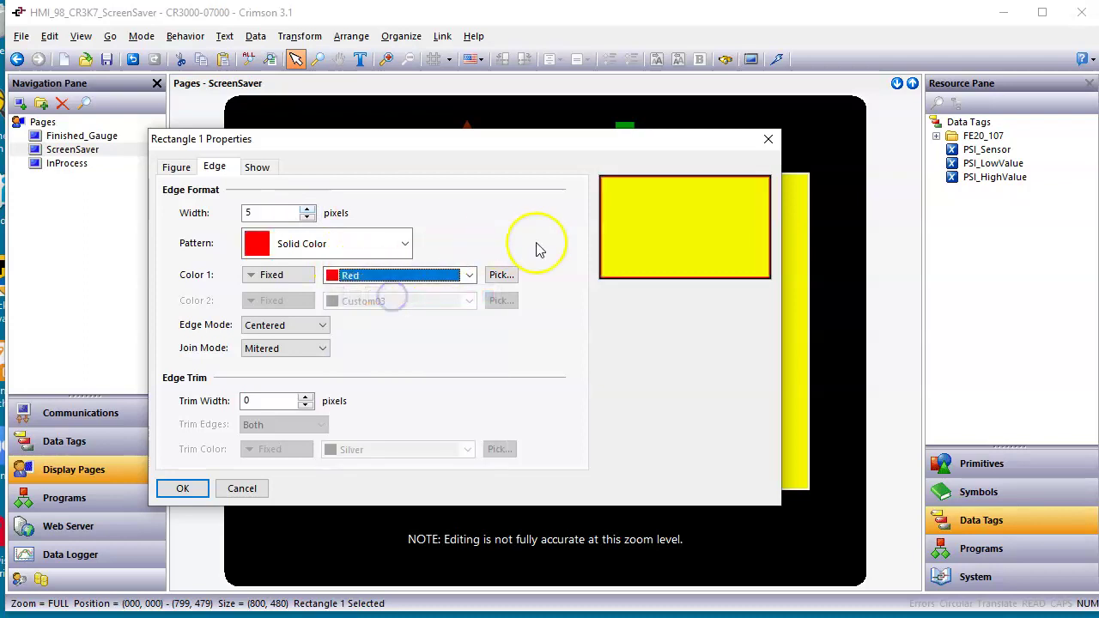
click(176, 168)
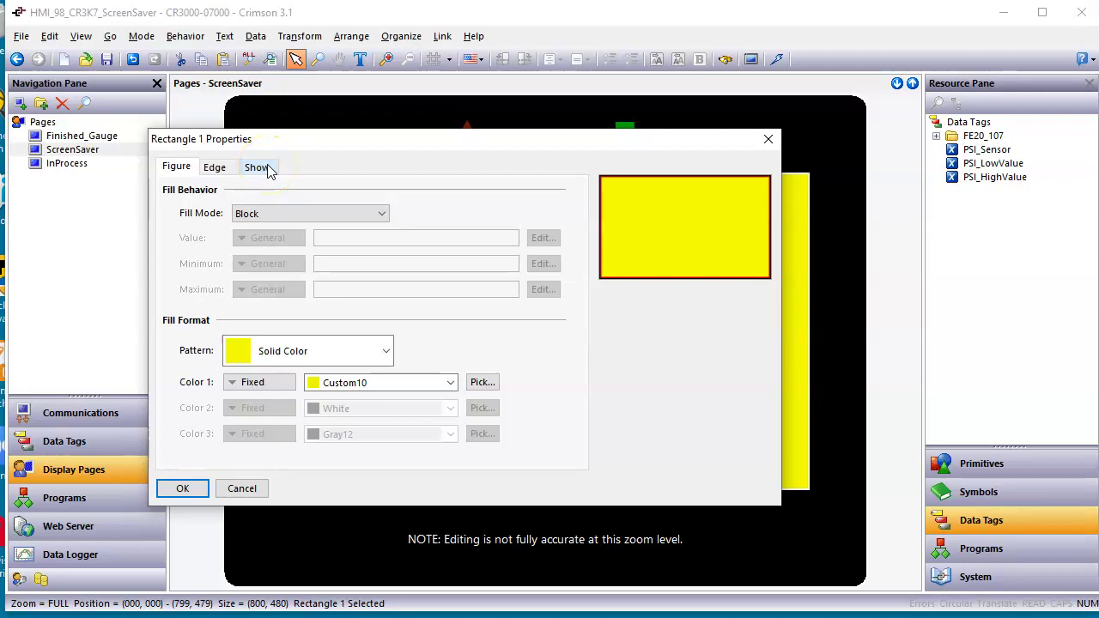
click(189, 489)
Add a Goto Page action to the rectangle targeting Finished_Gauge as a Normal Page.
right_click(534, 307)
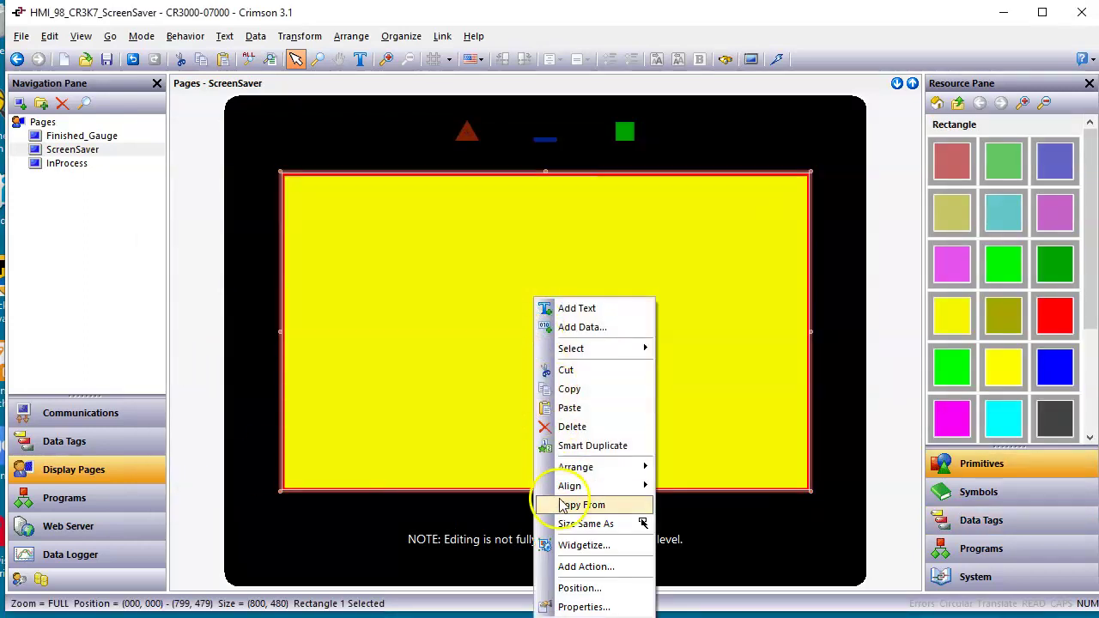
click(601, 569)
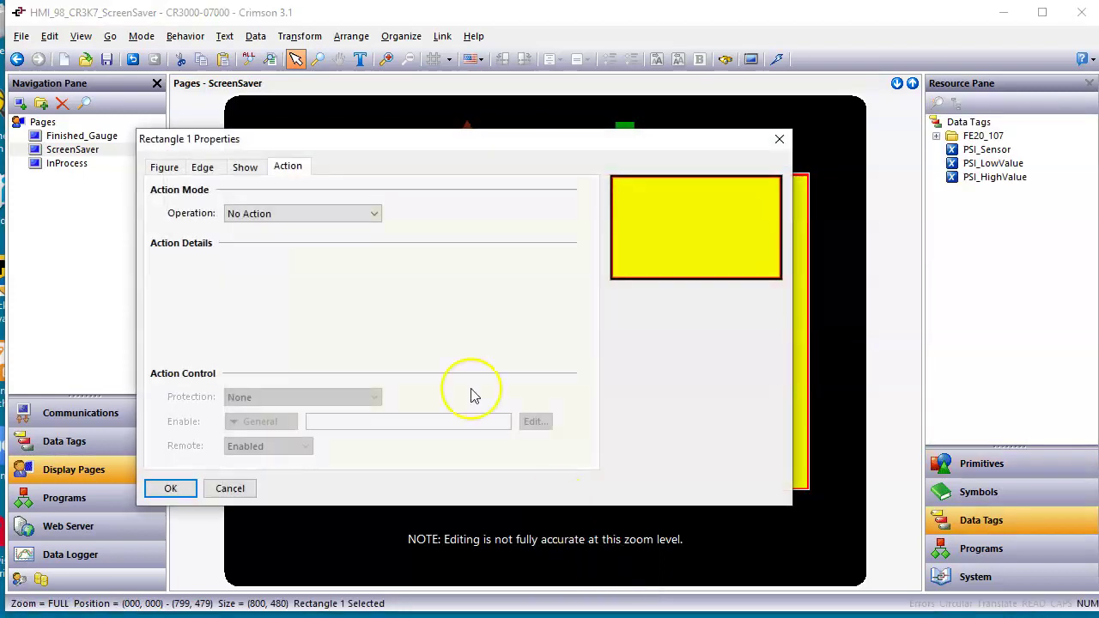
click(367, 218)
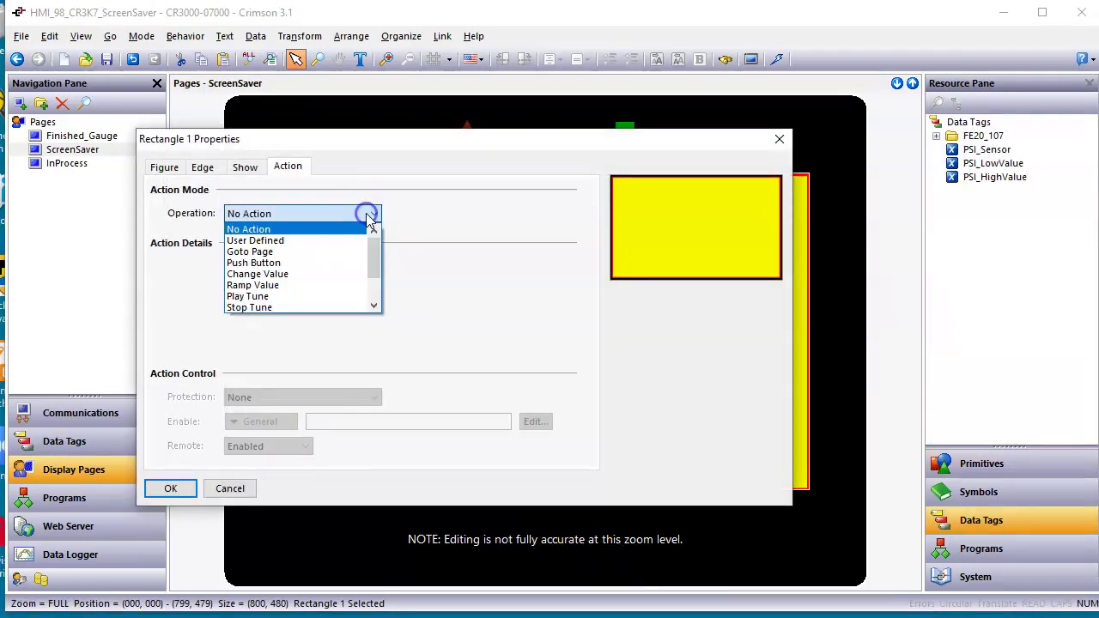
click(340, 253)
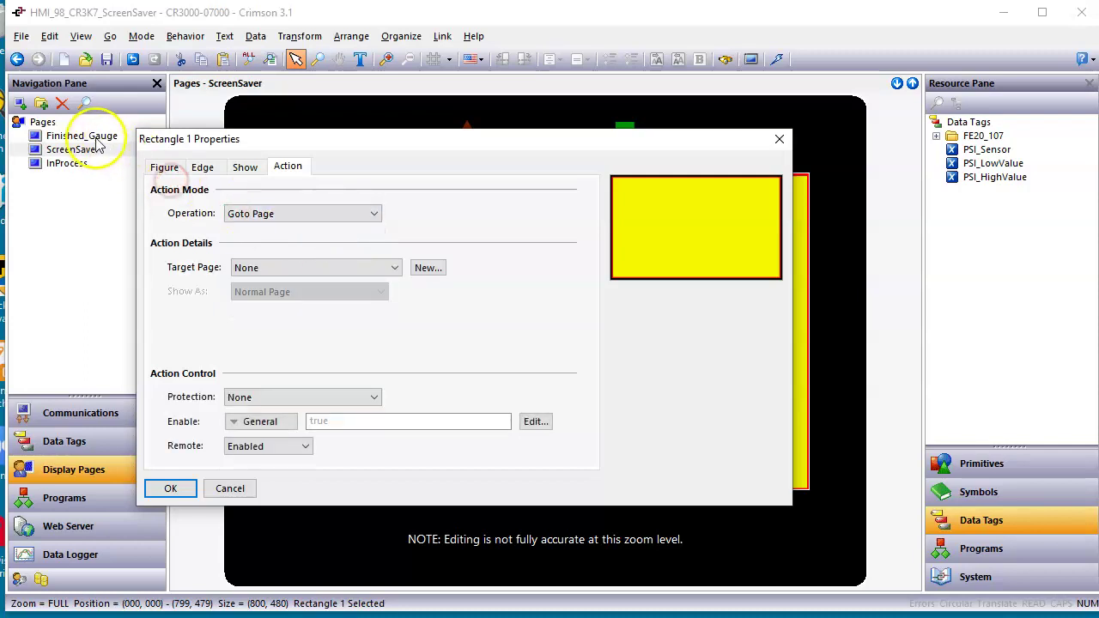
click(292, 268)
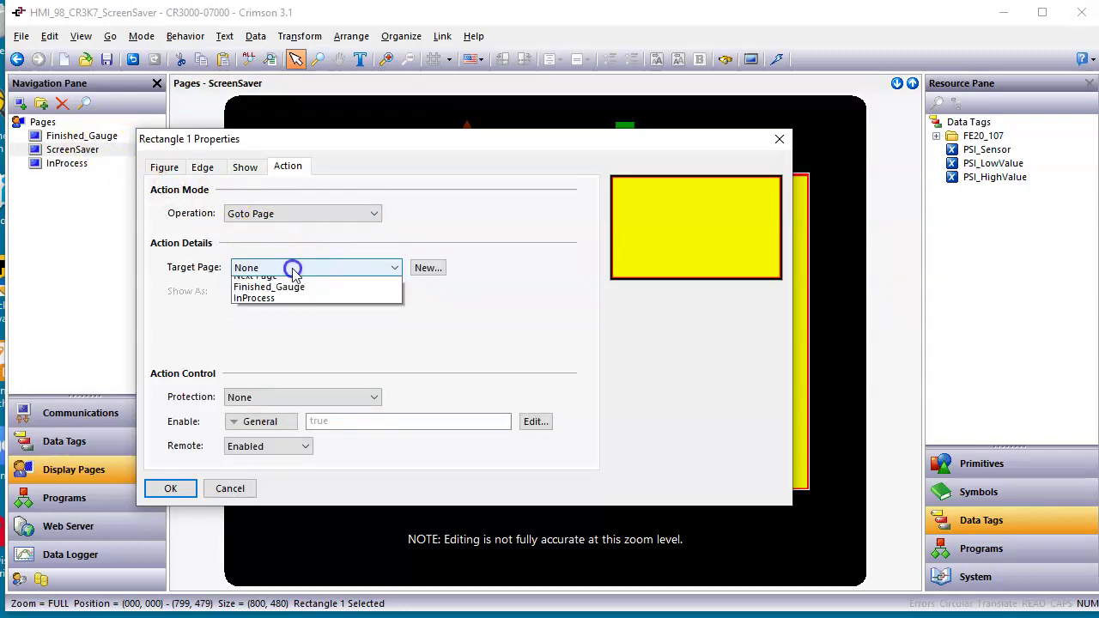
click(290, 316)
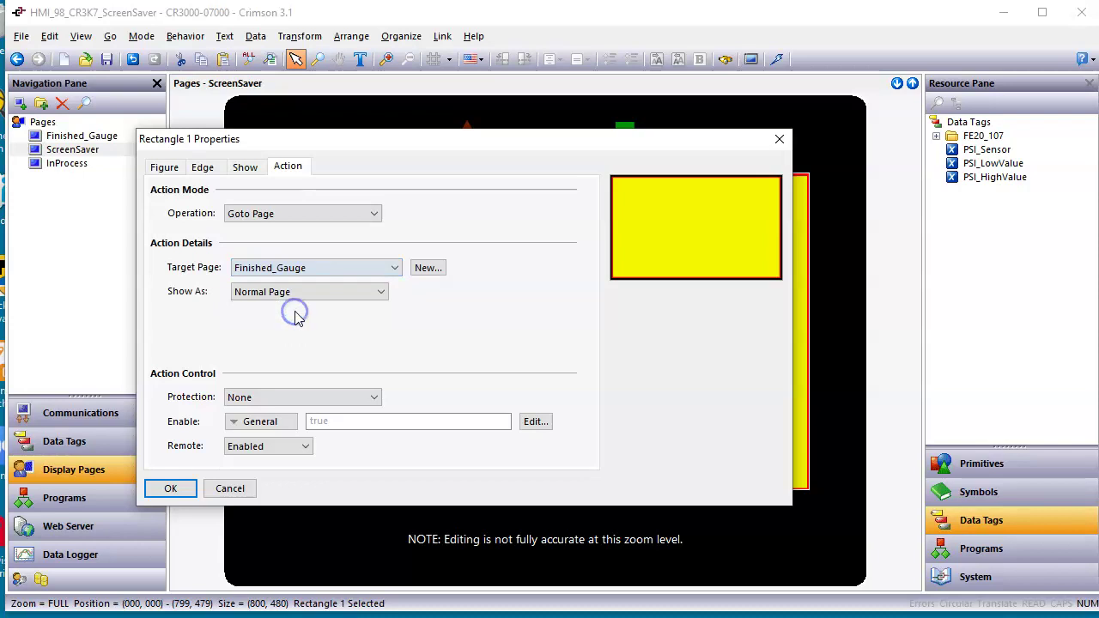
click(314, 271)
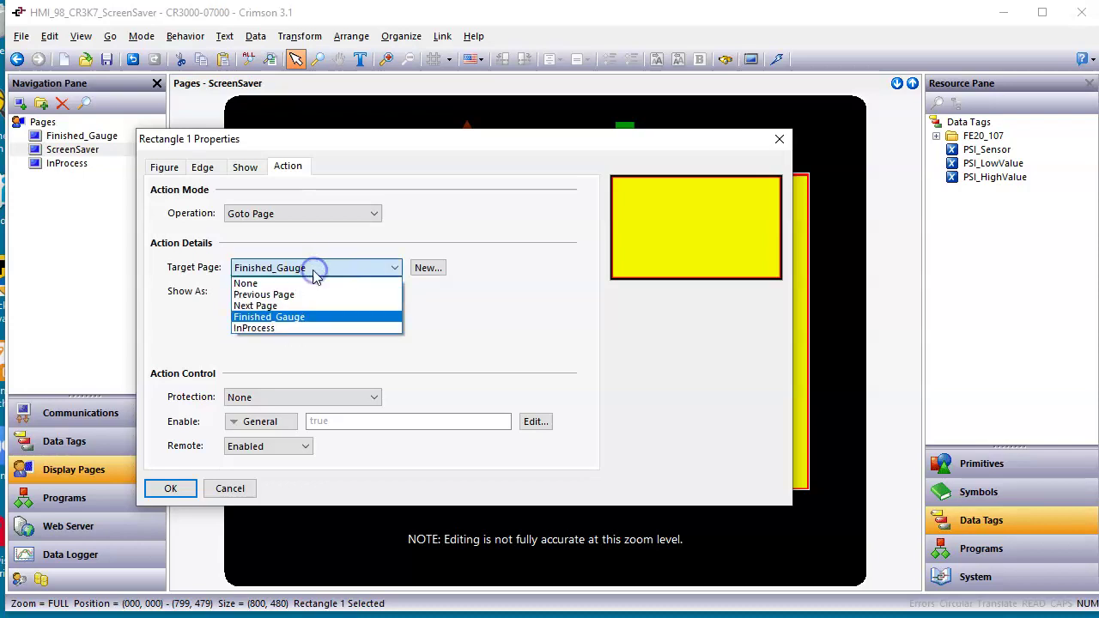
click(308, 319)
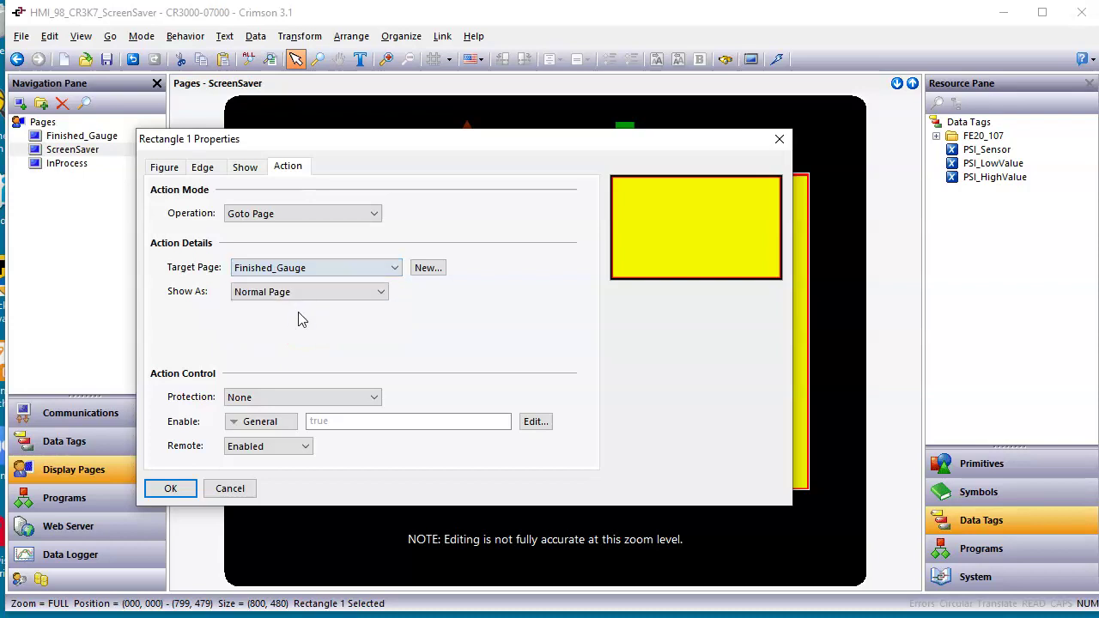
click(290, 294)
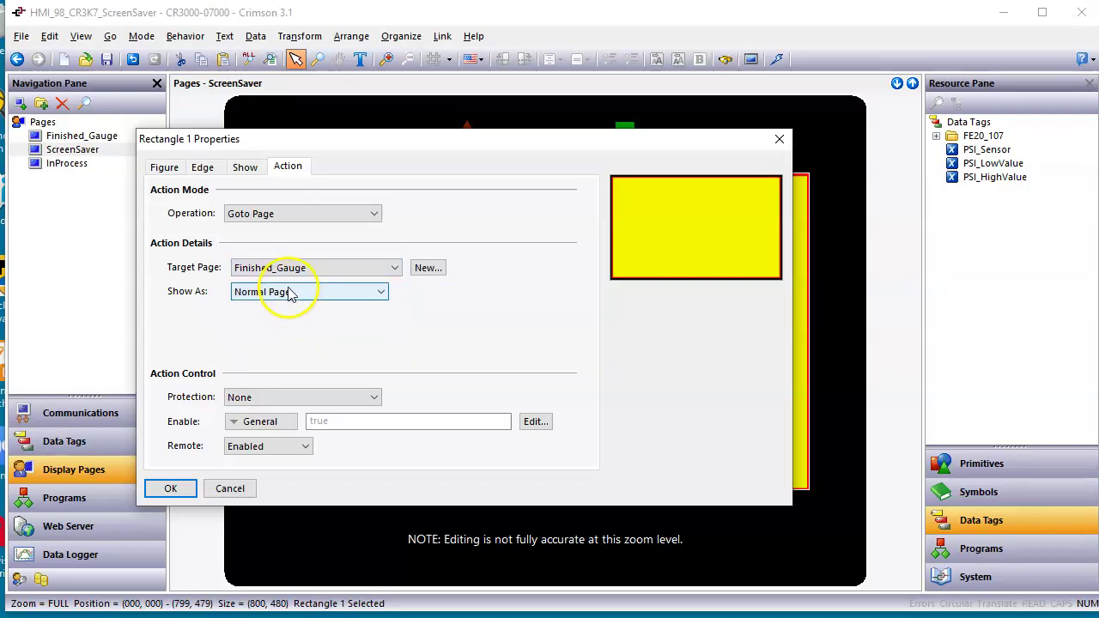
Set the rectangle's fill pattern to No Fill and close its properties.
click(164, 166)
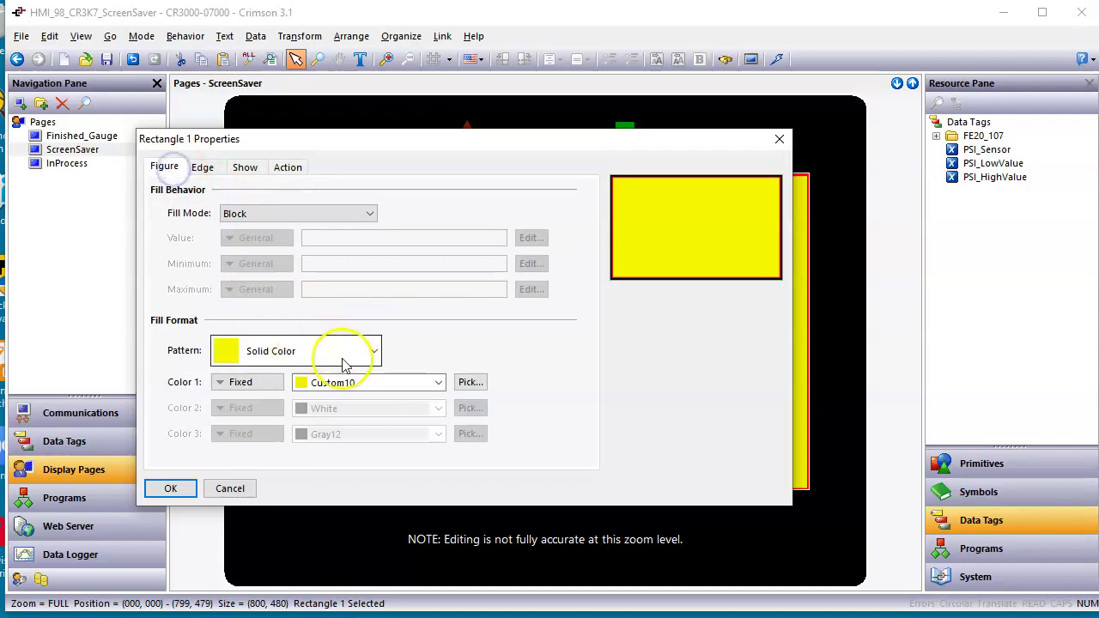
click(372, 352)
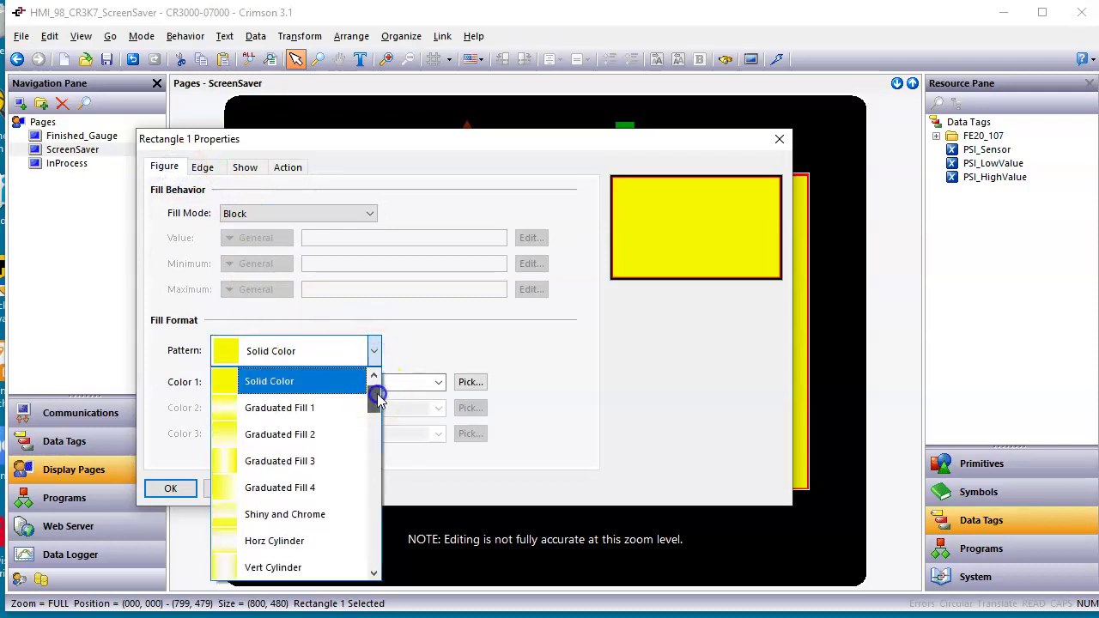
drag(377, 393, 372, 382)
click(331, 382)
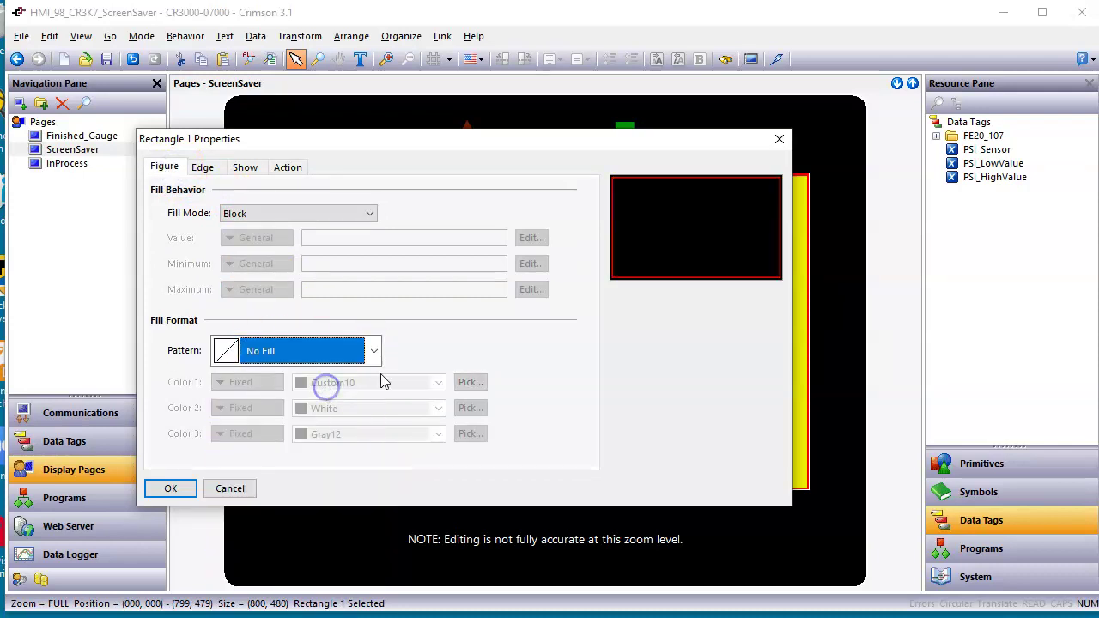
click(171, 489)
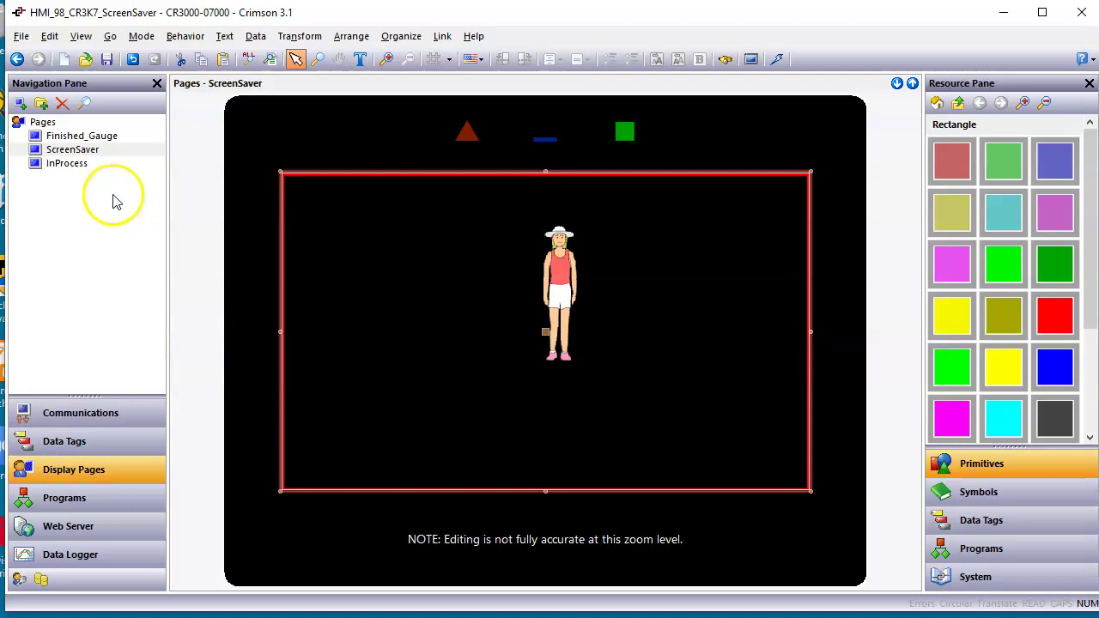
Switch from the ScreenSaver page back to the Finished_Gauge page with its gauge and PSI fields.
click(109, 135)
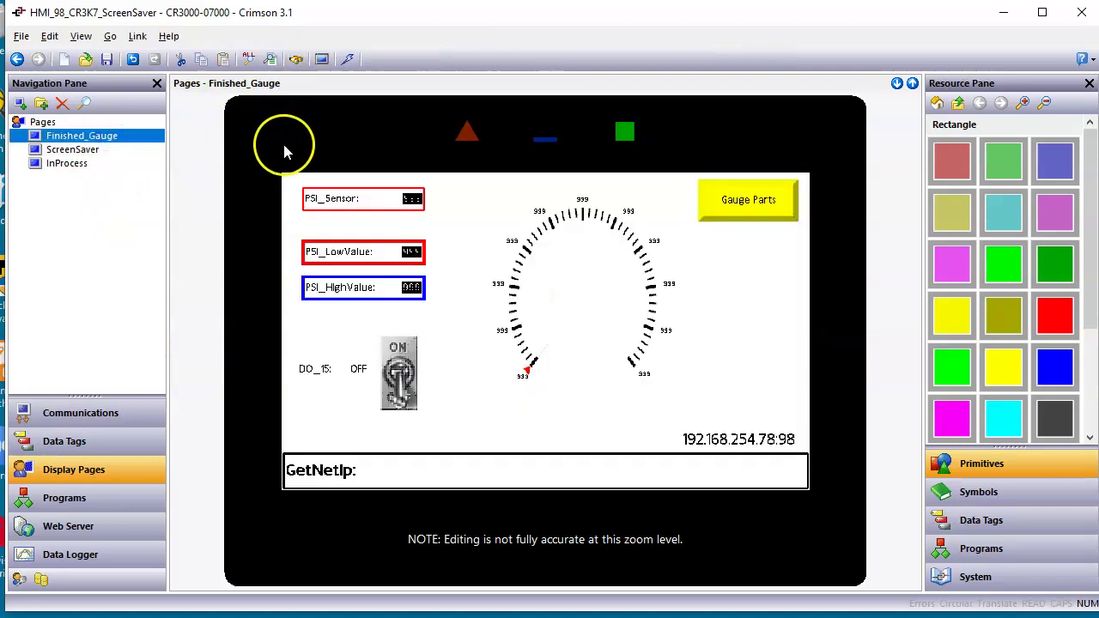
click(112, 153)
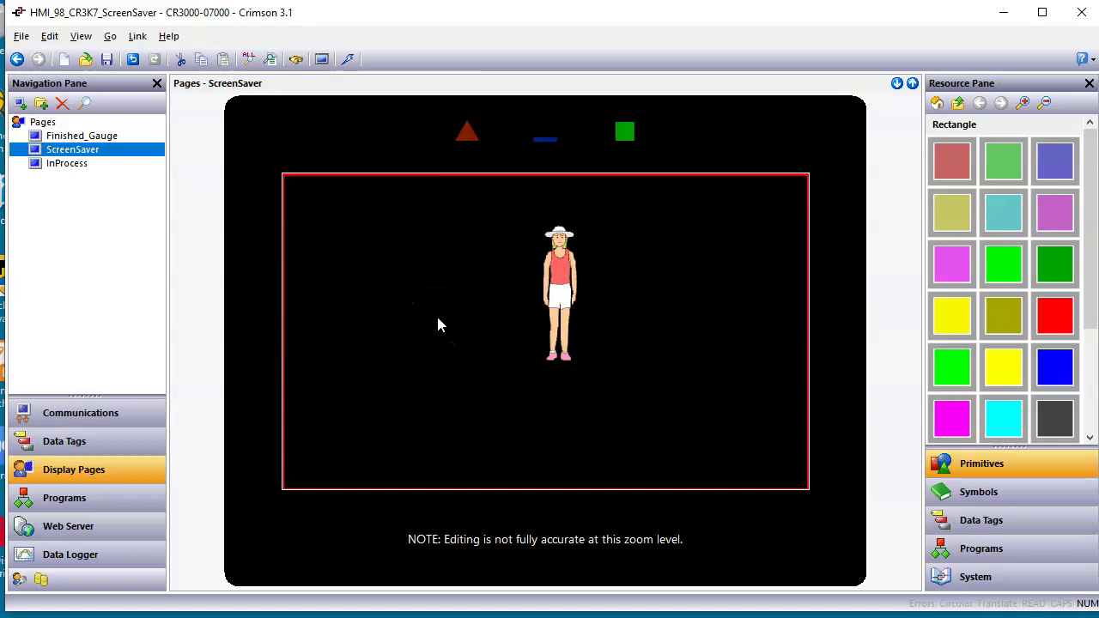
click(125, 141)
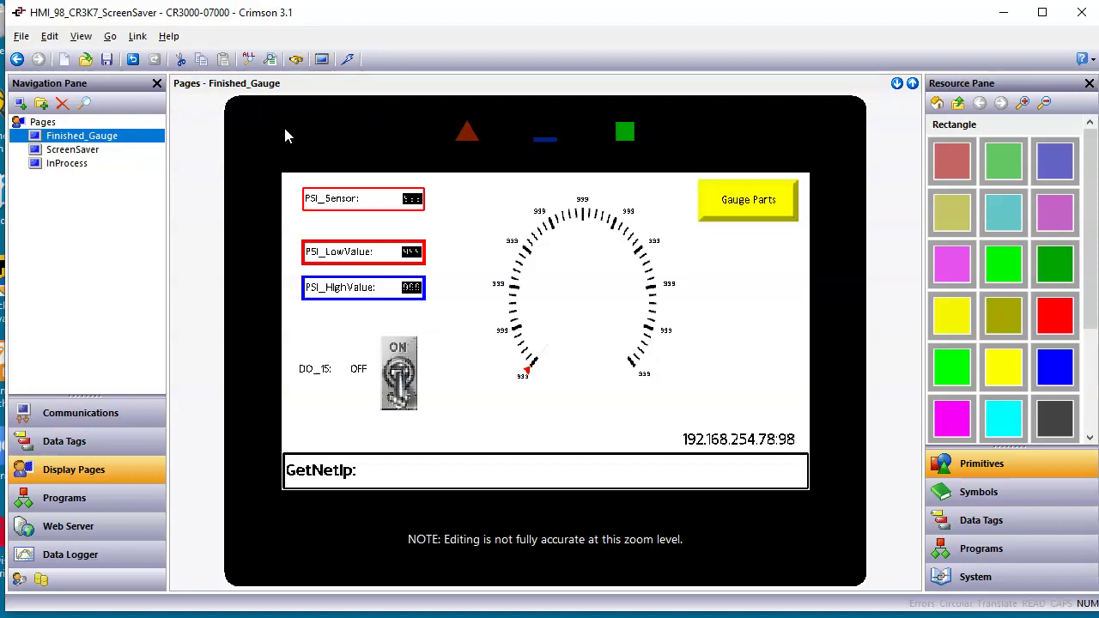
click(111, 141)
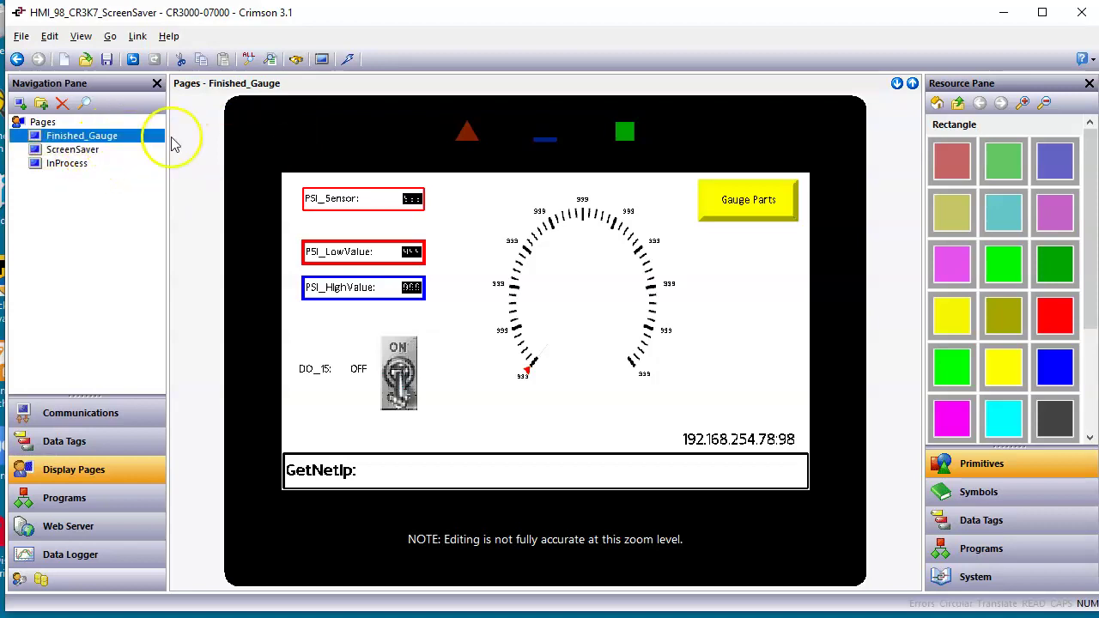
click(43, 123)
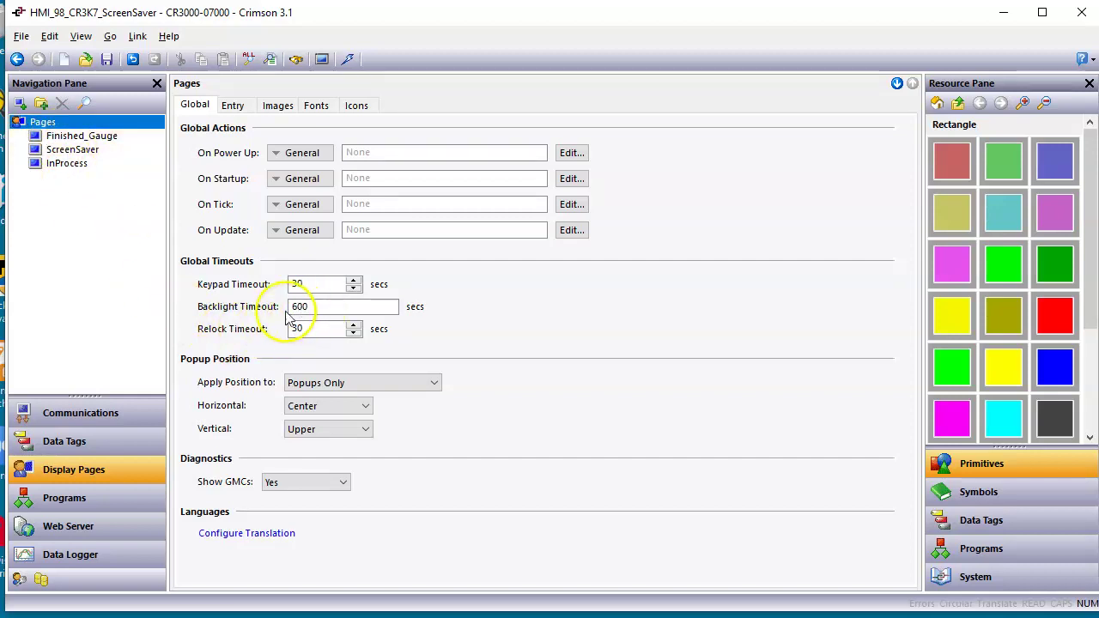
click(93, 136)
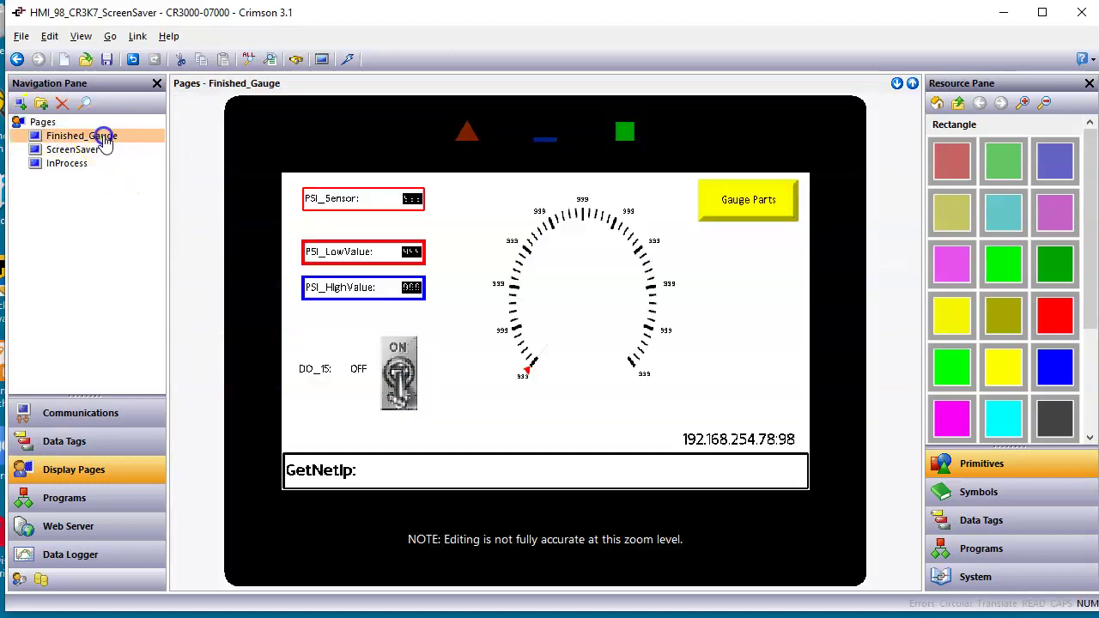
Check Finished_Gauge's page properties: 15 s timeout period running GotoPage(ScreenSaver), then close them.
right_click(270, 135)
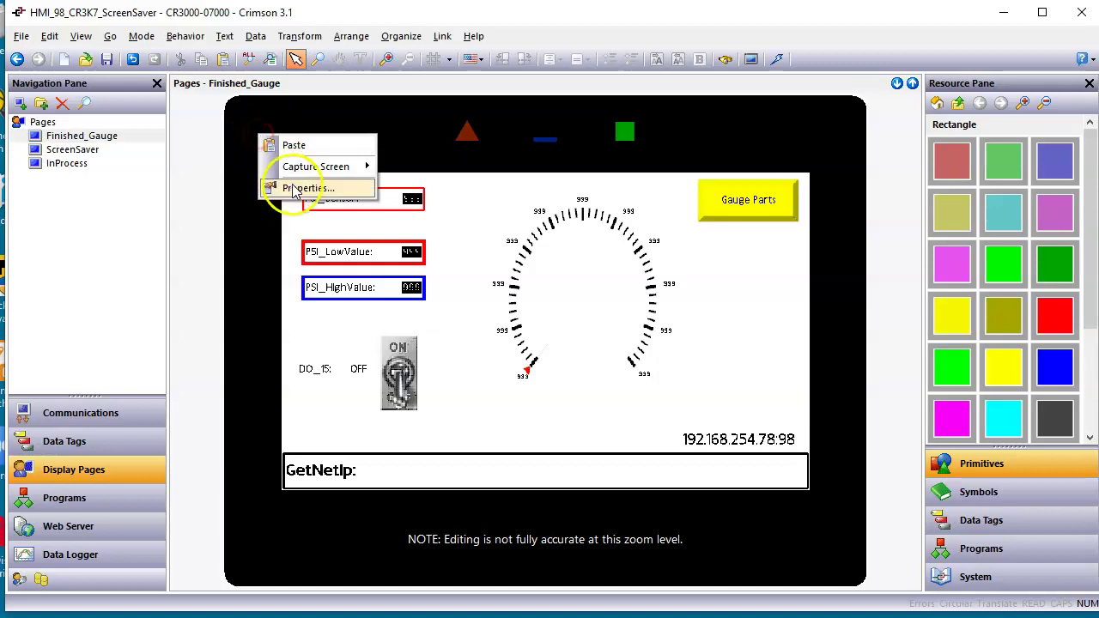
click(299, 191)
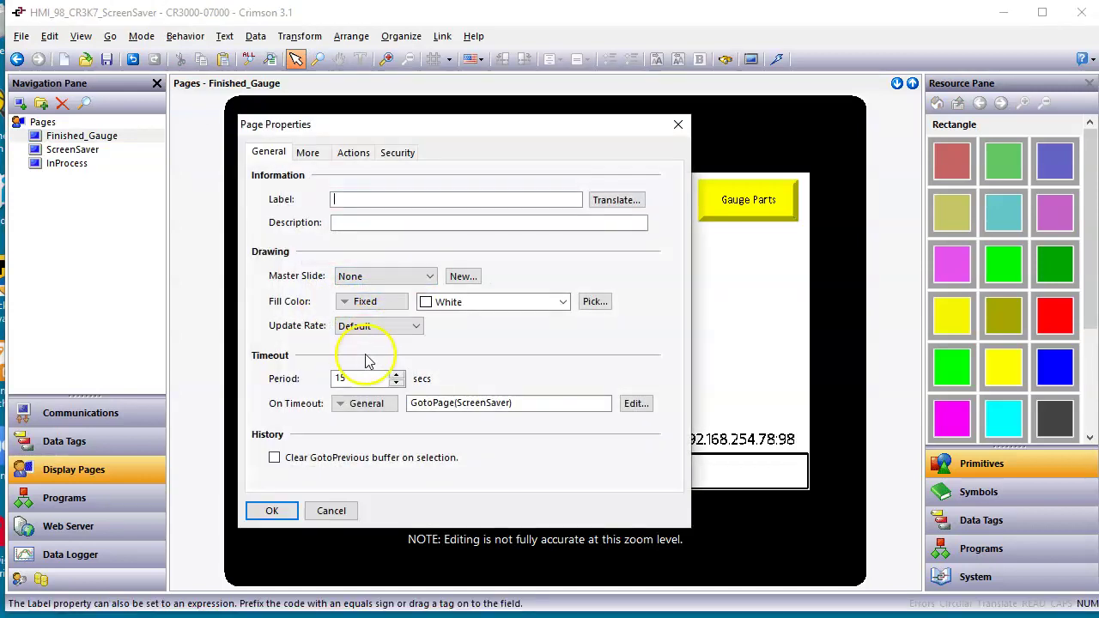
click(376, 381)
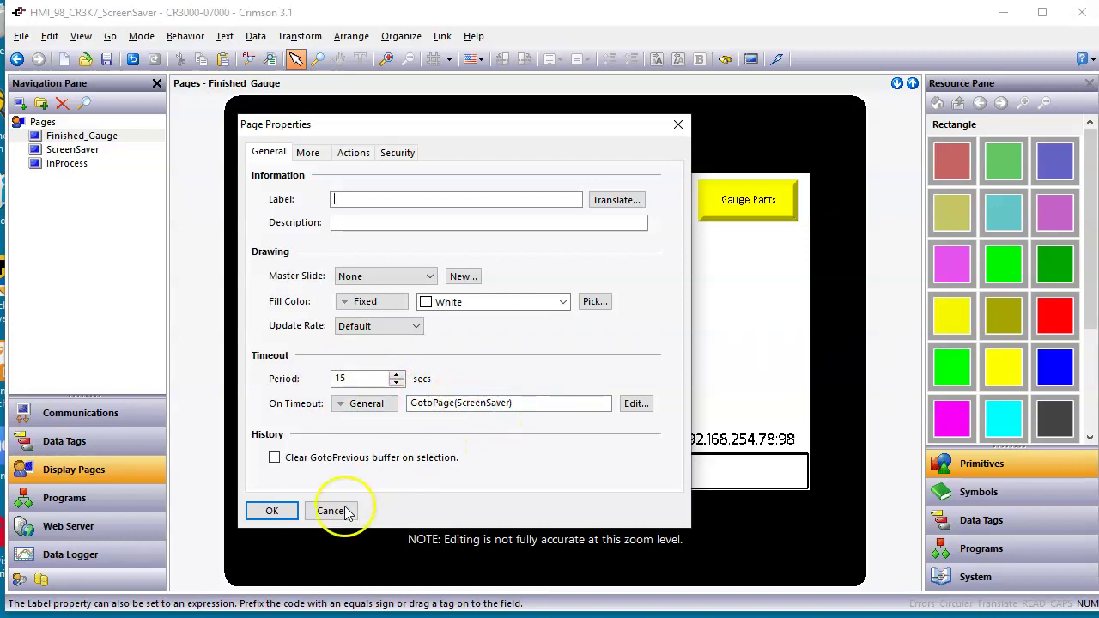
click(273, 510)
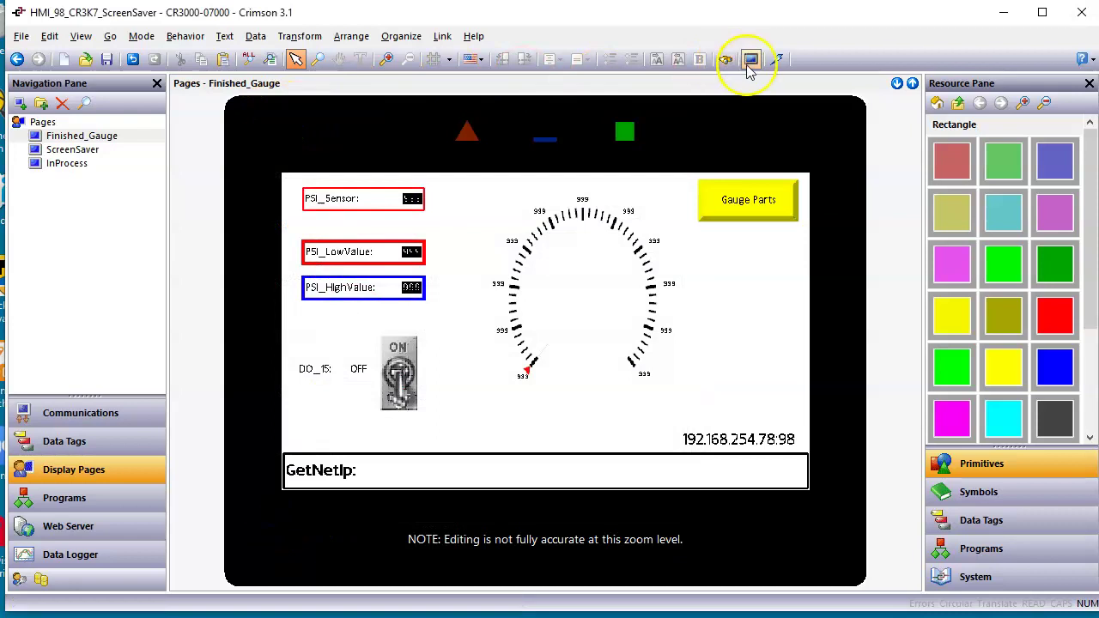
Wake the web server's screensaver back to the gauge page, then minimize the browser.
click(405, 612)
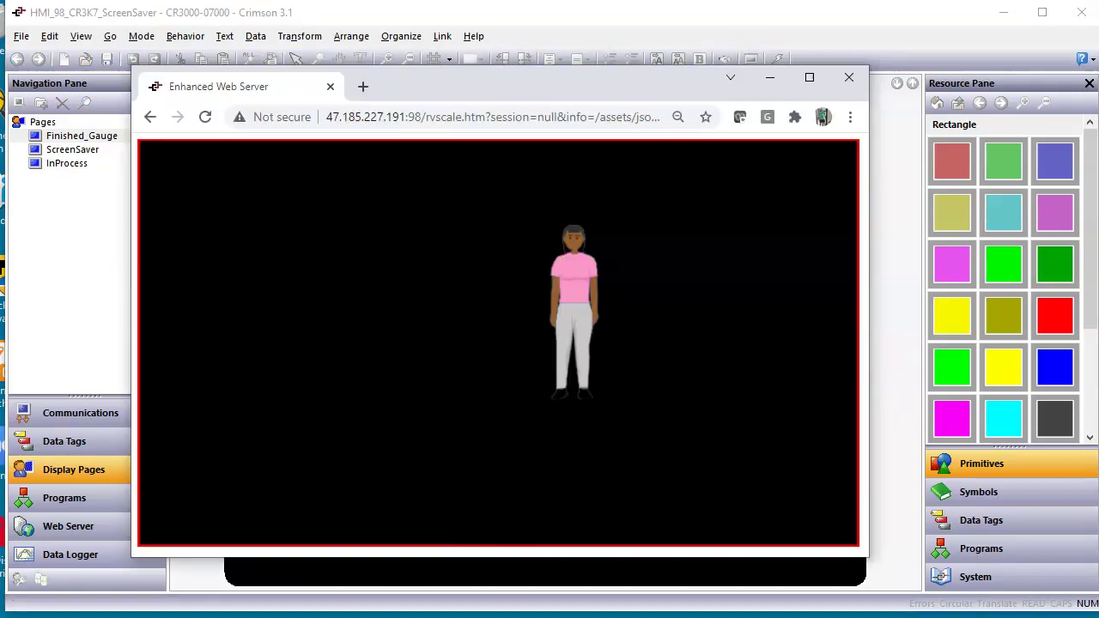
click(487, 355)
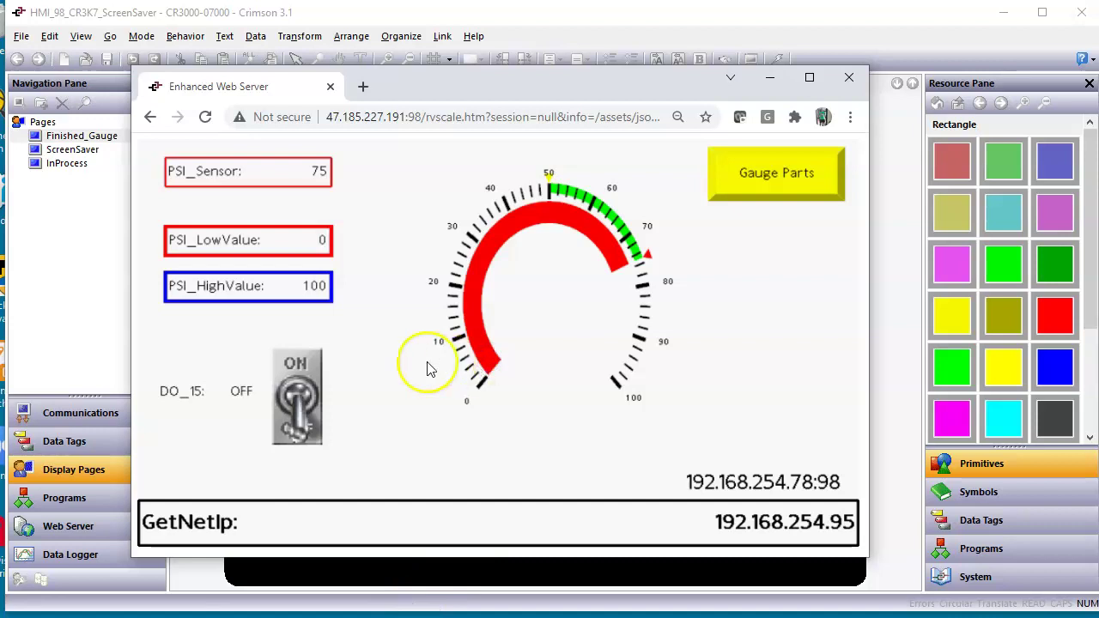
click(94, 319)
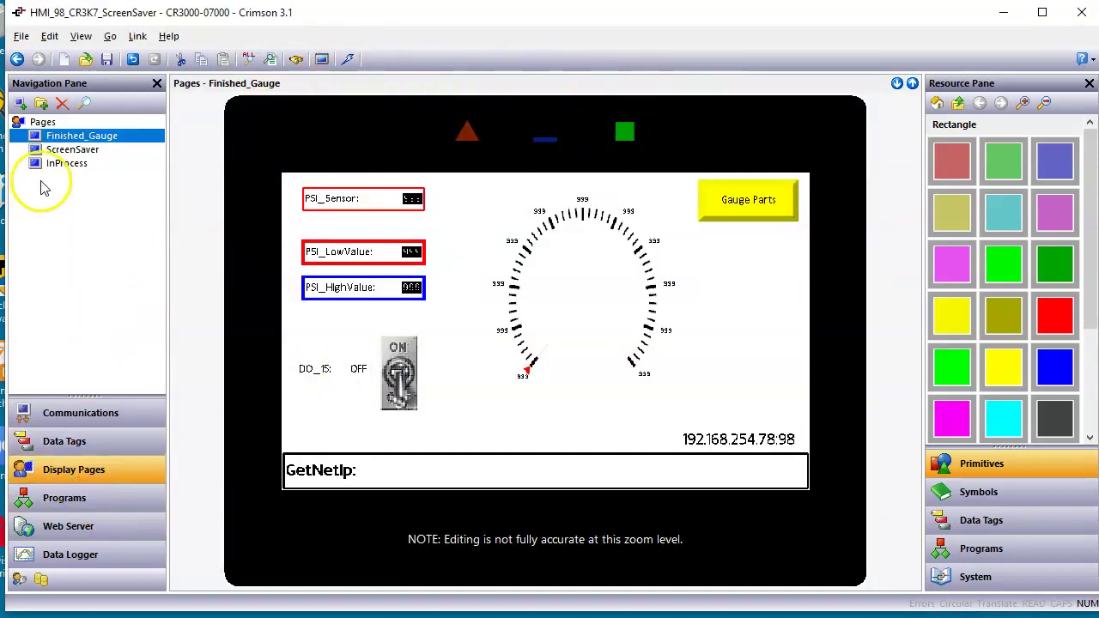
Open the ScreenSaver page and select its red-outlined rectangle.
click(72, 149)
click(370, 291)
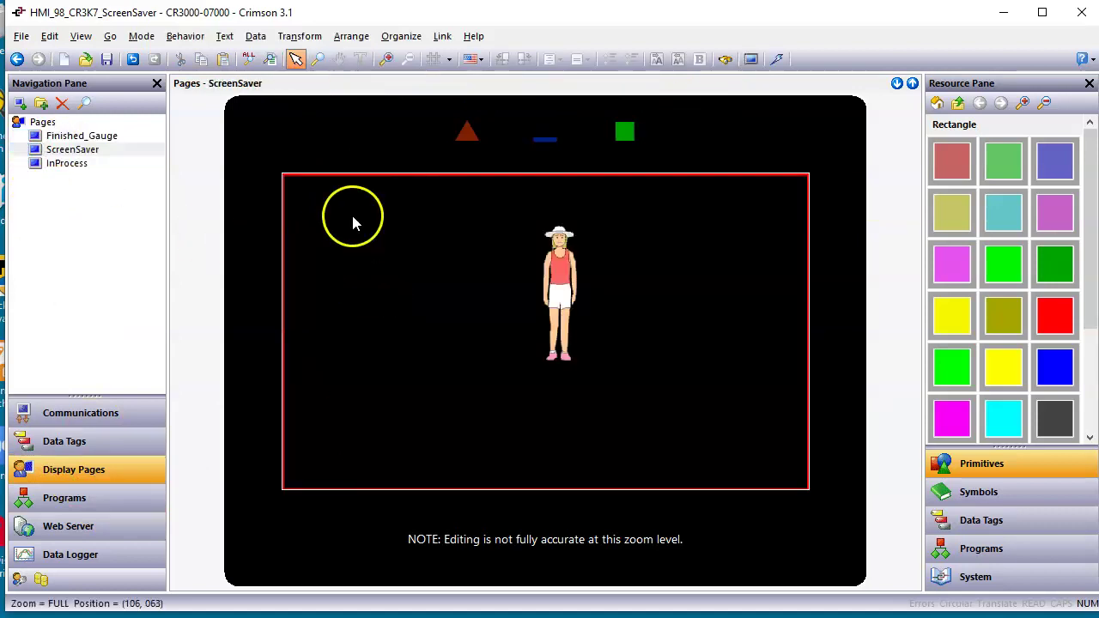
right_click(351, 210)
click(350, 268)
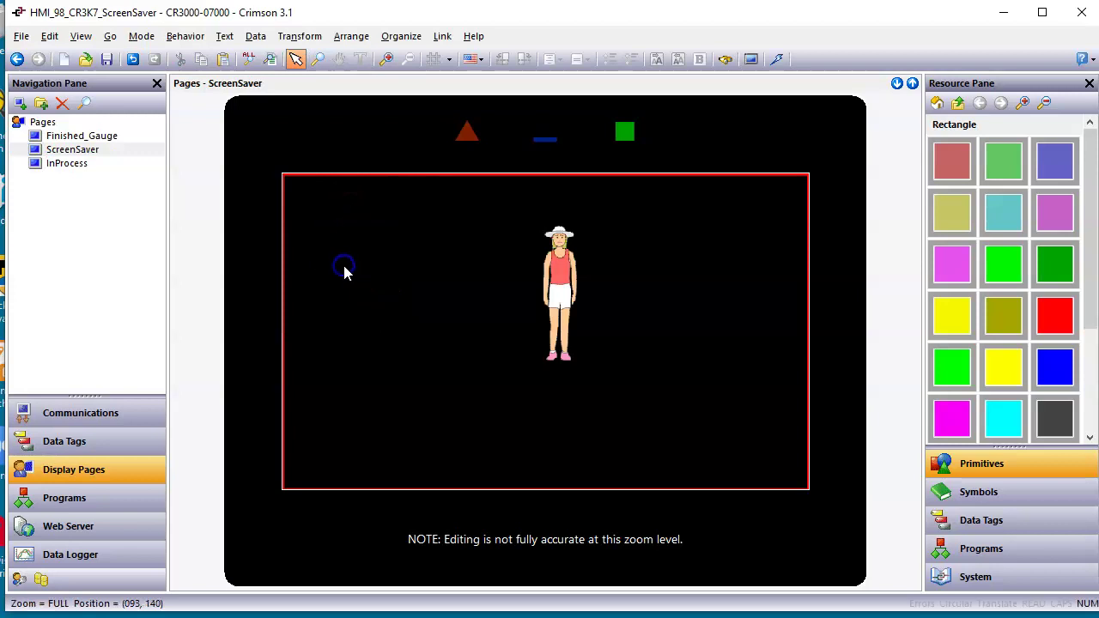
click(339, 221)
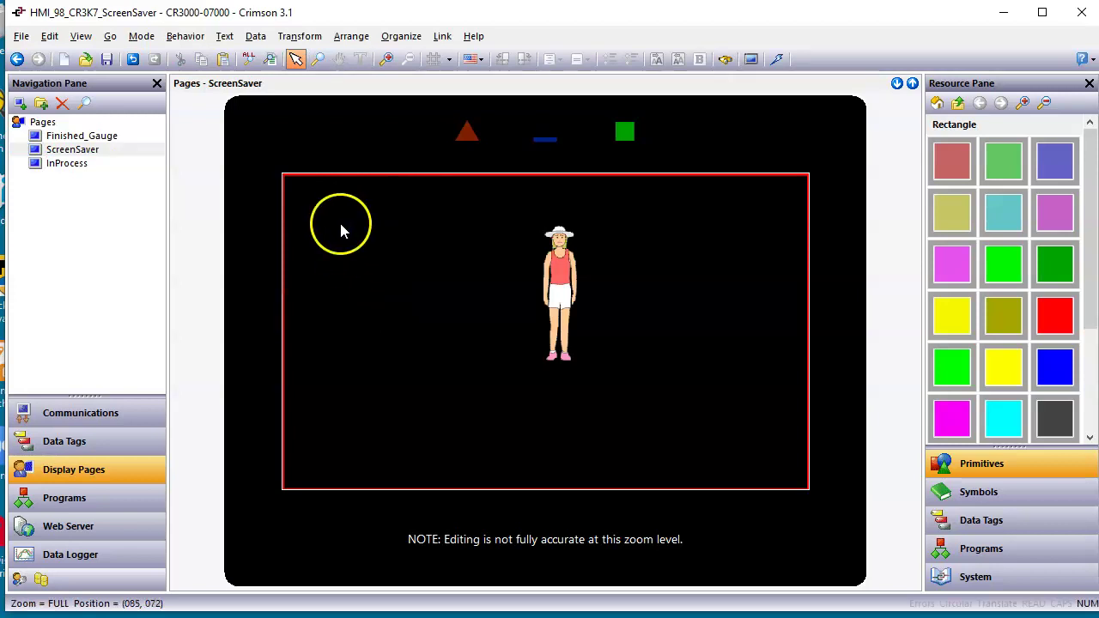
Give Rectangle 1 a Yellow edge colour with a thicker edge width and apply.
double_click(322, 176)
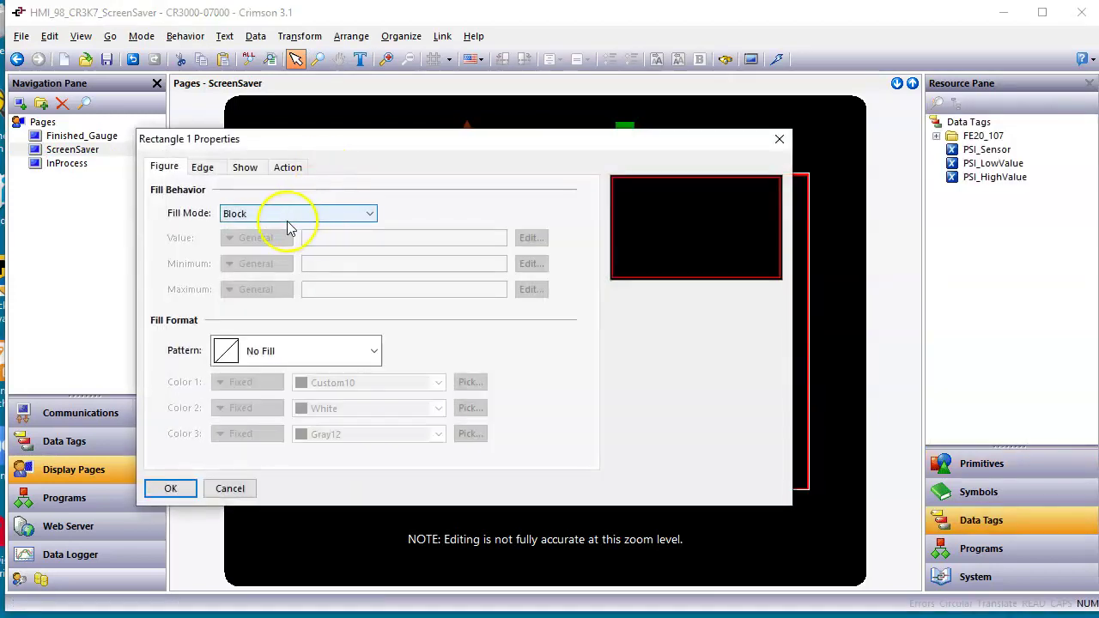
click(206, 169)
click(371, 279)
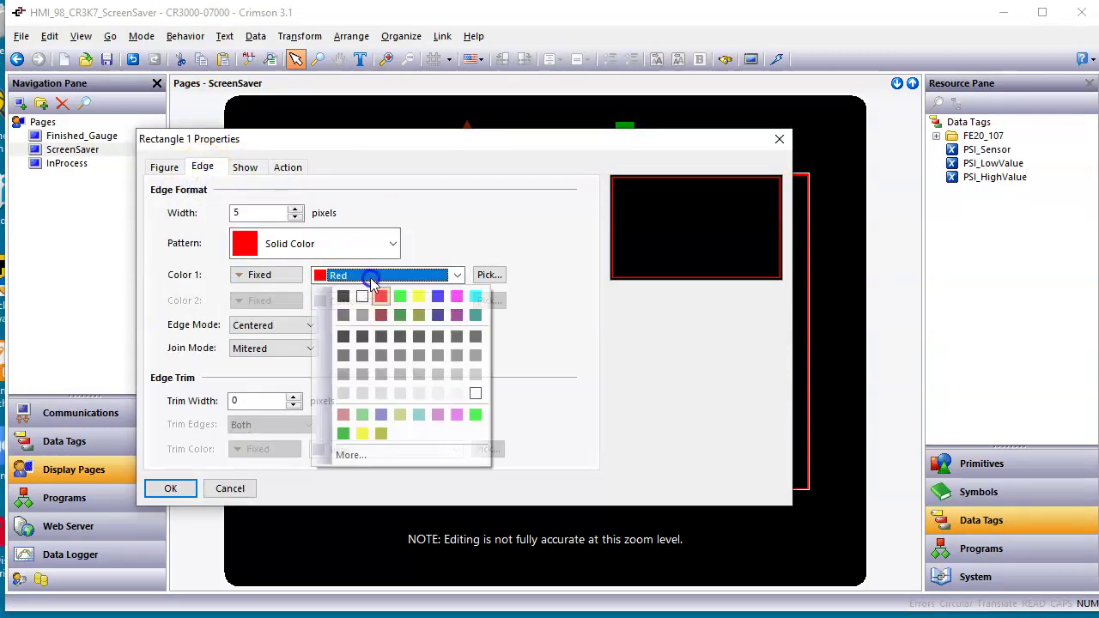
click(415, 302)
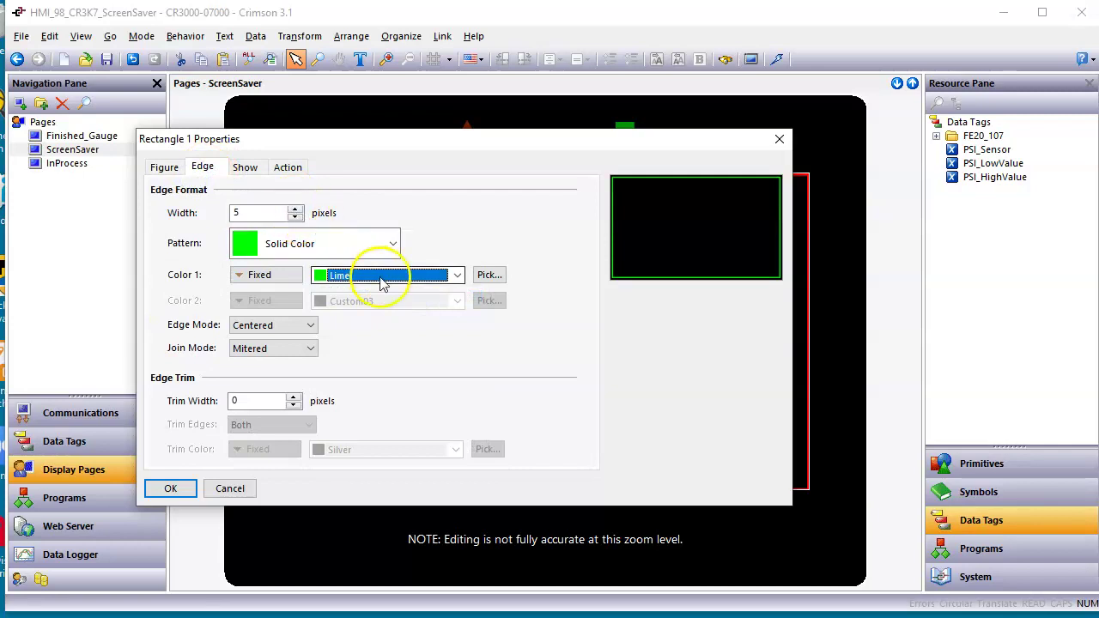
click(399, 275)
click(421, 296)
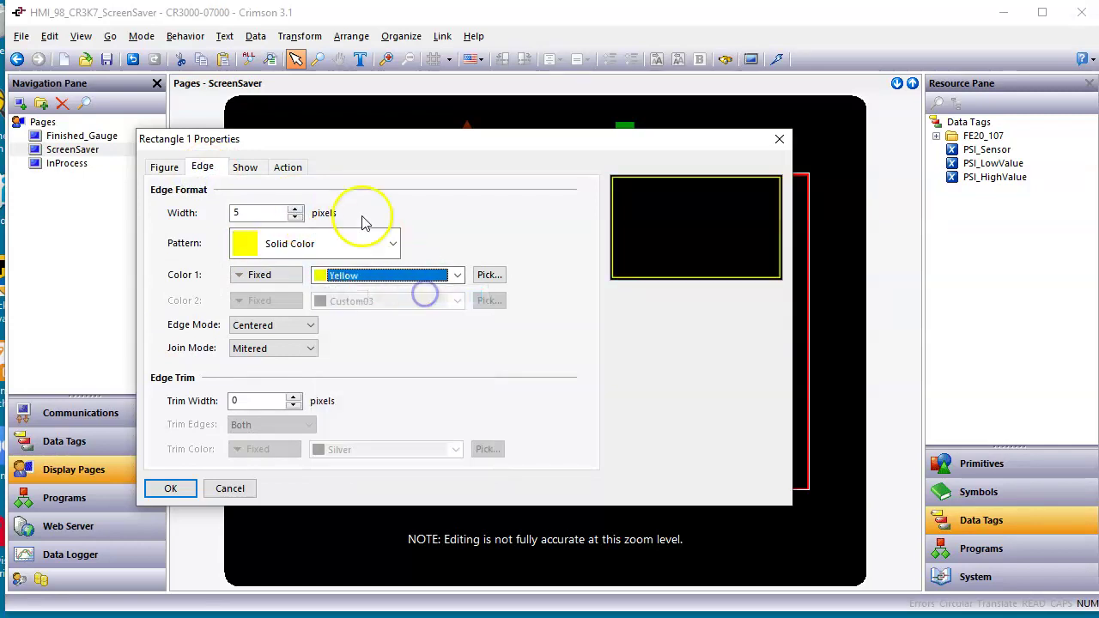
click(294, 210)
click(294, 209)
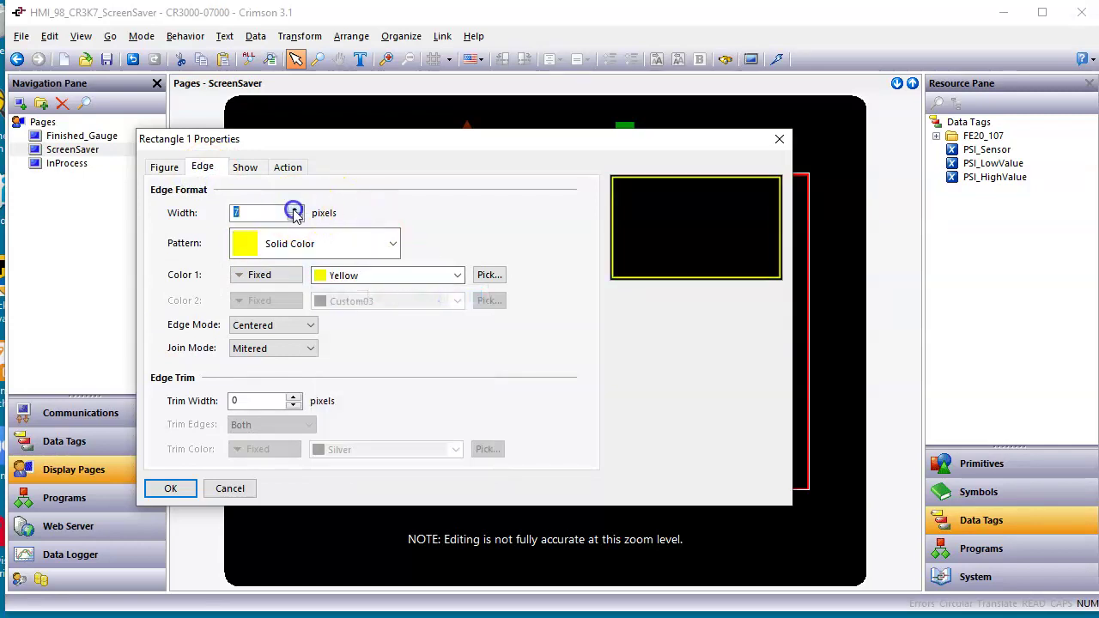
click(170, 487)
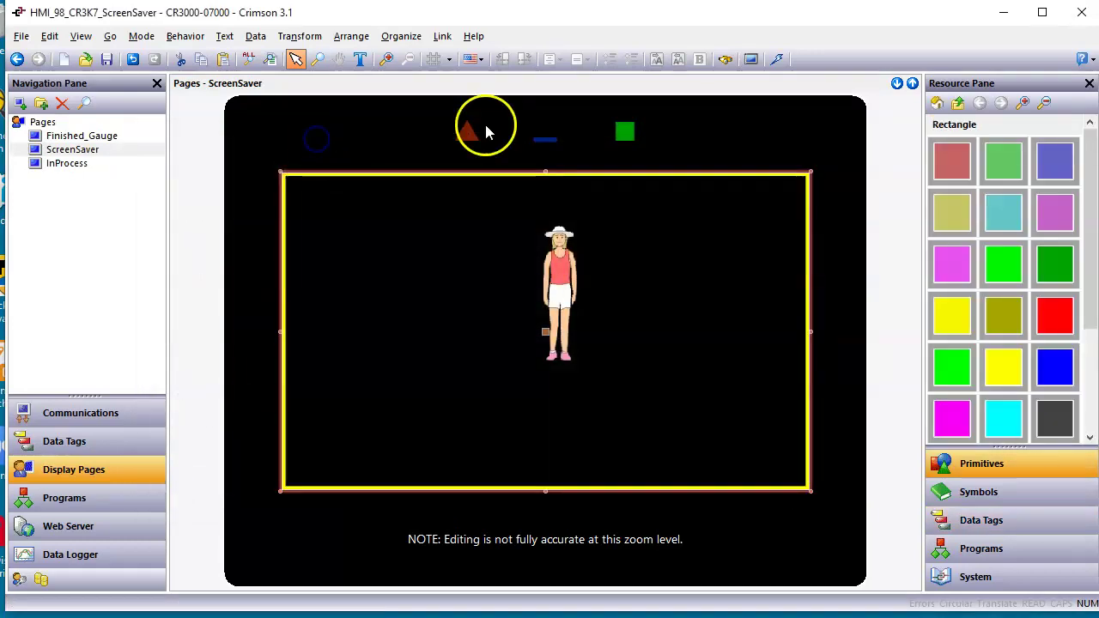
Download the updated database to the unit via TCP/IP, confirming replacement of its database.
click(781, 59)
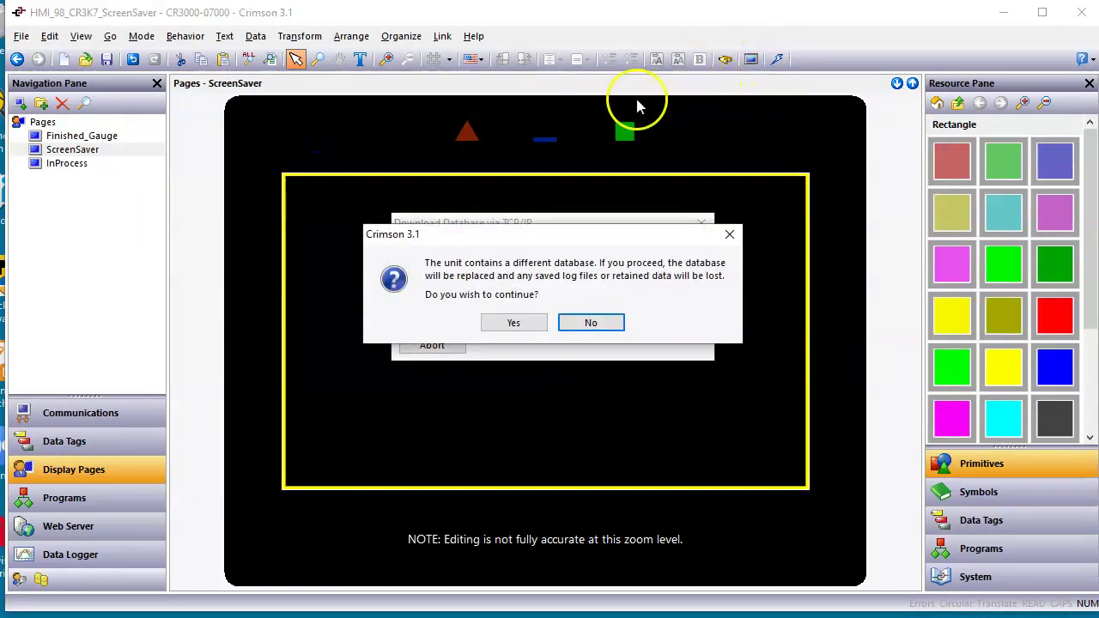
click(515, 324)
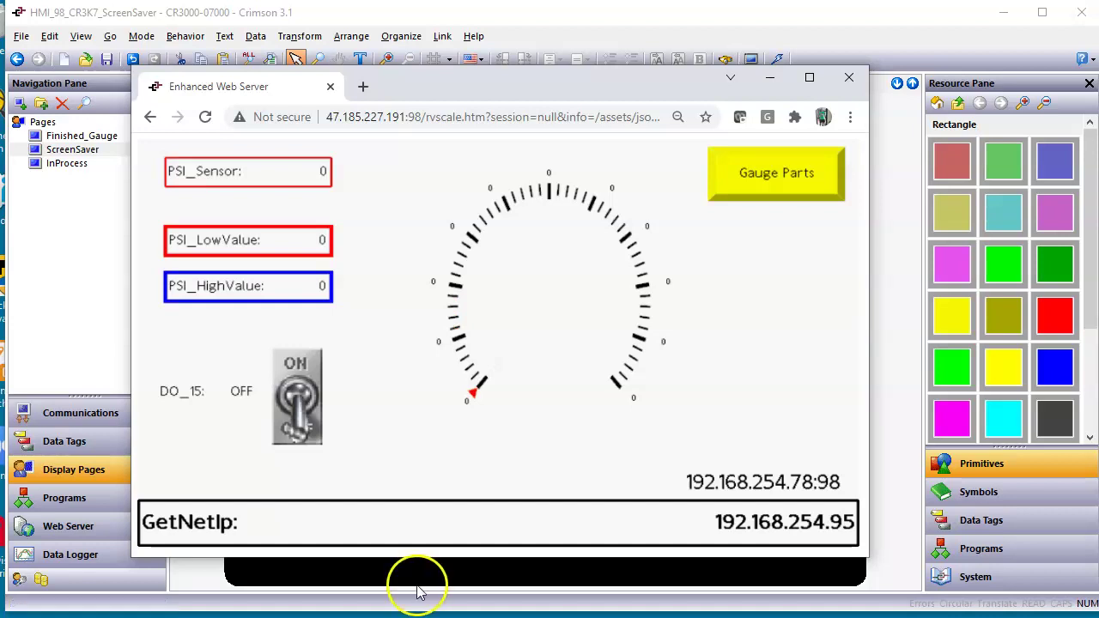
Set PSI_HighValue to 100 on the web server page.
click(324, 293)
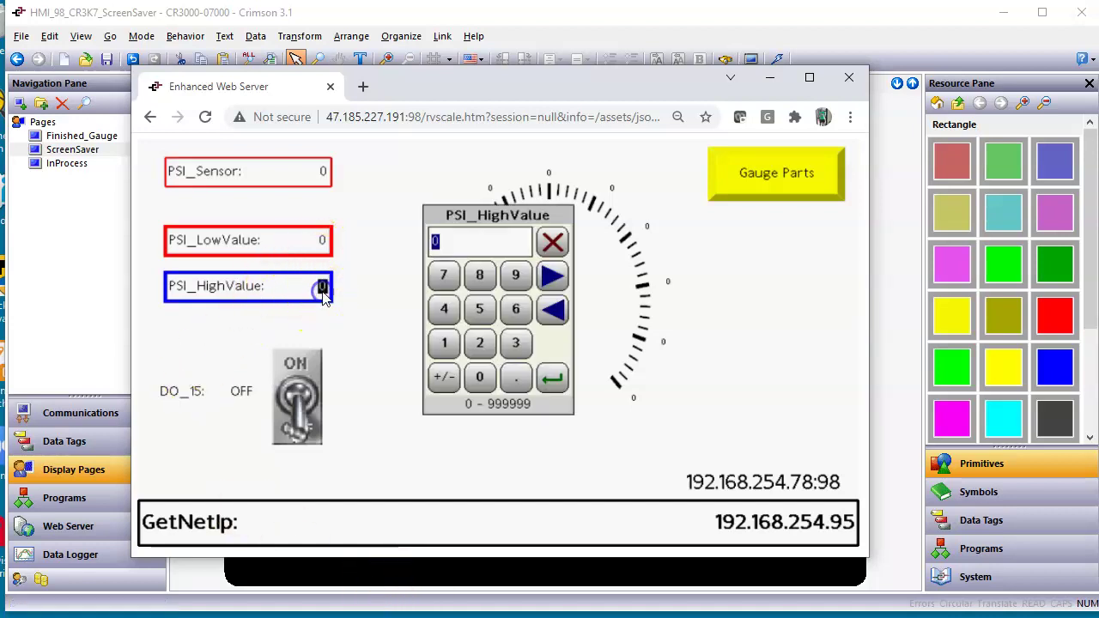
text(100)
key(Return)
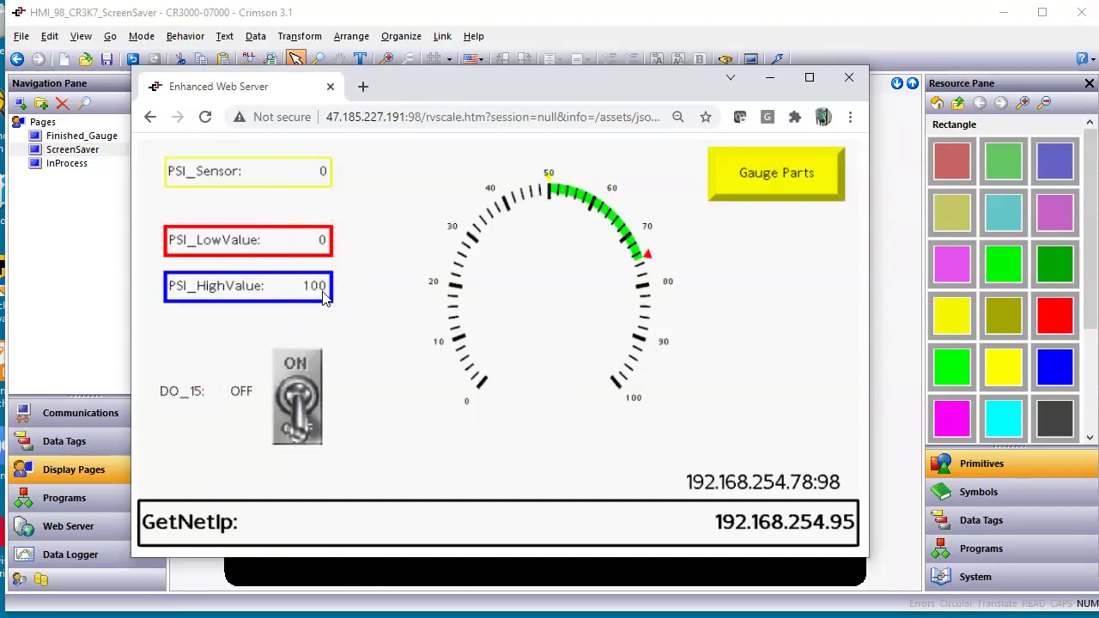
Enter PSI_Sensor test values 75, then 15, then 10.
click(322, 173)
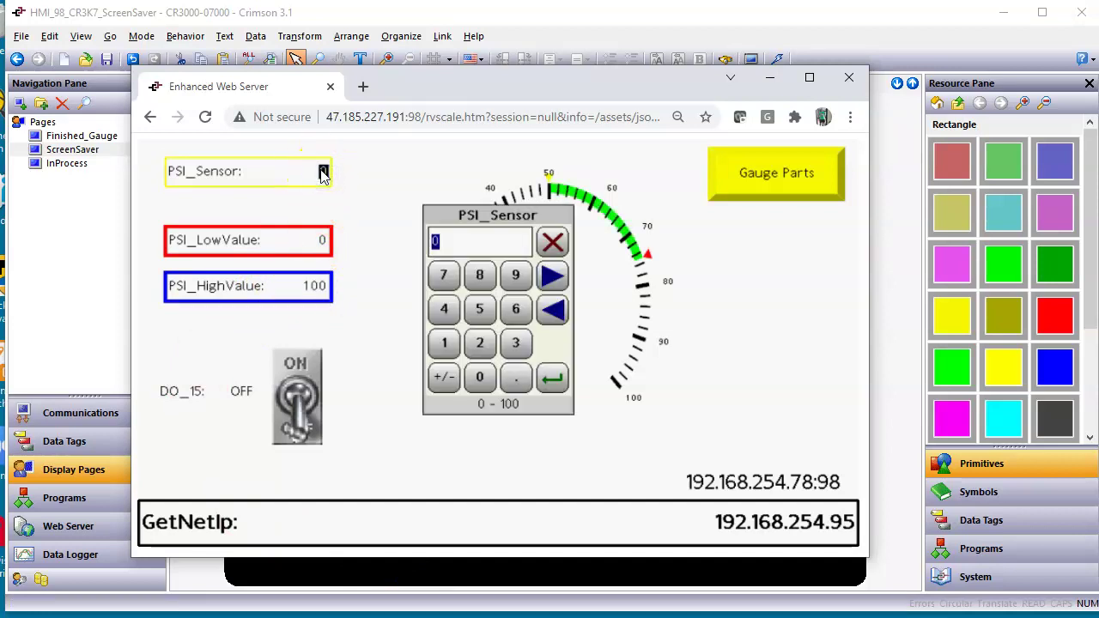
text(75)
key(Return)
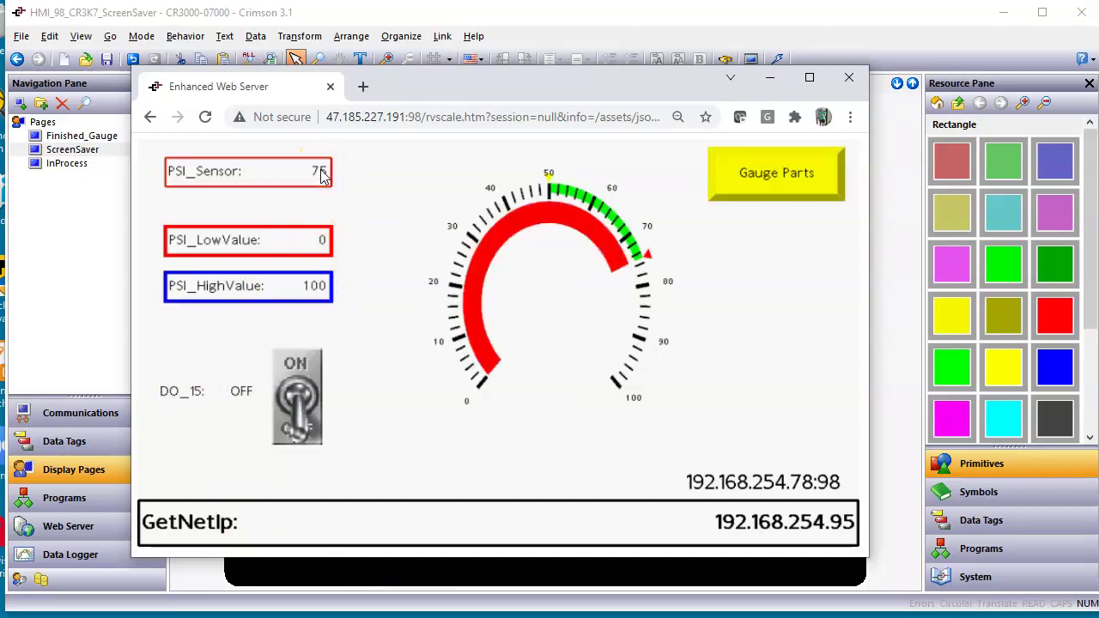
click(316, 171)
text(15)
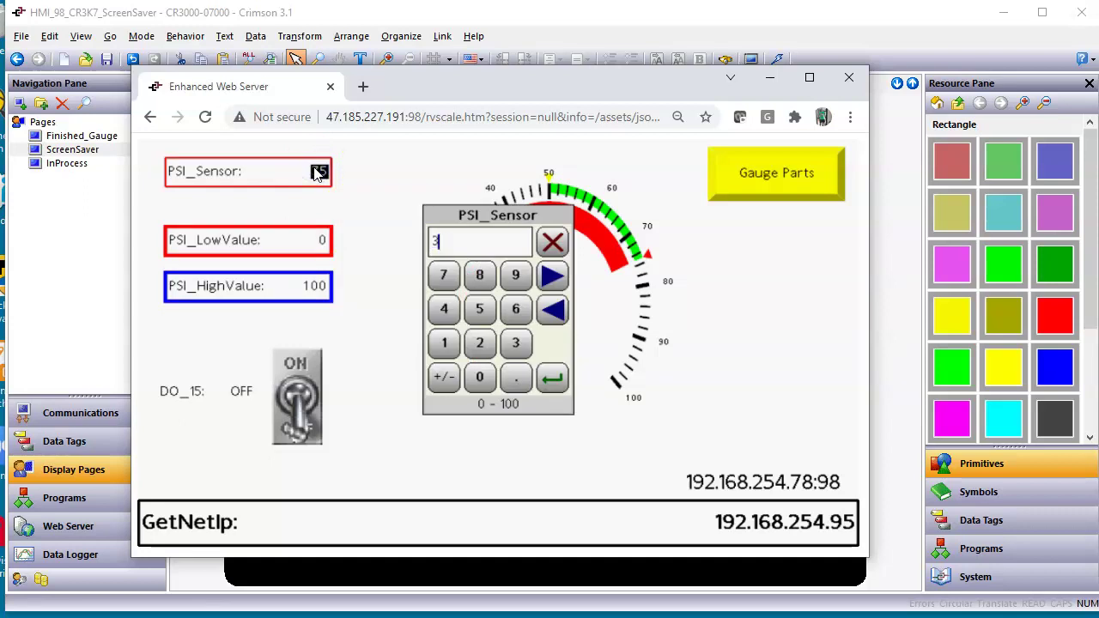
key(Return)
click(319, 173)
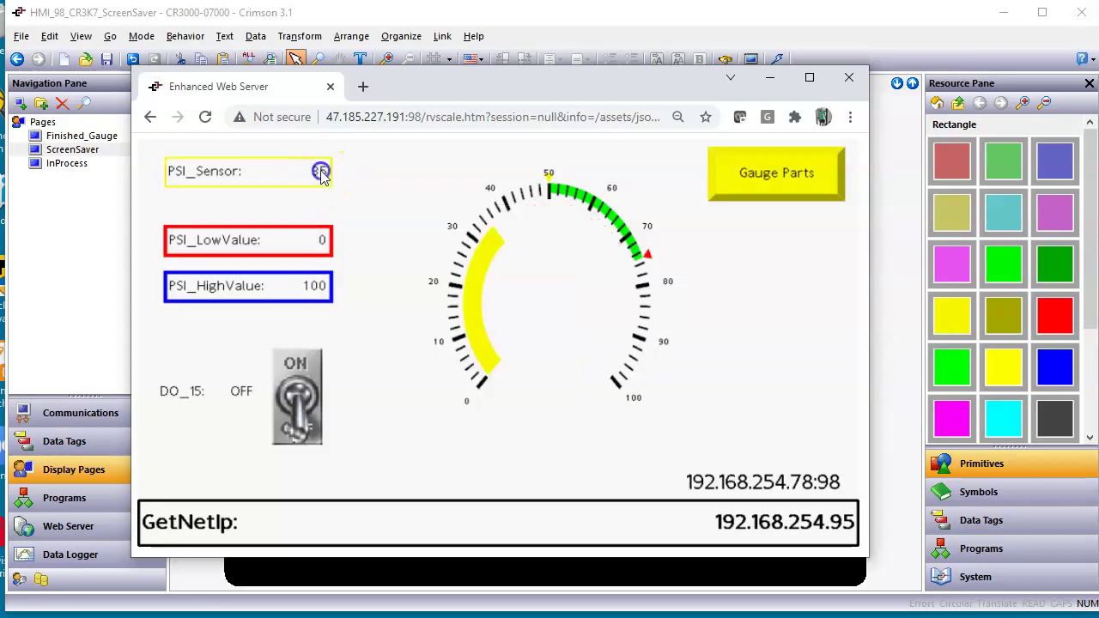
text(10)
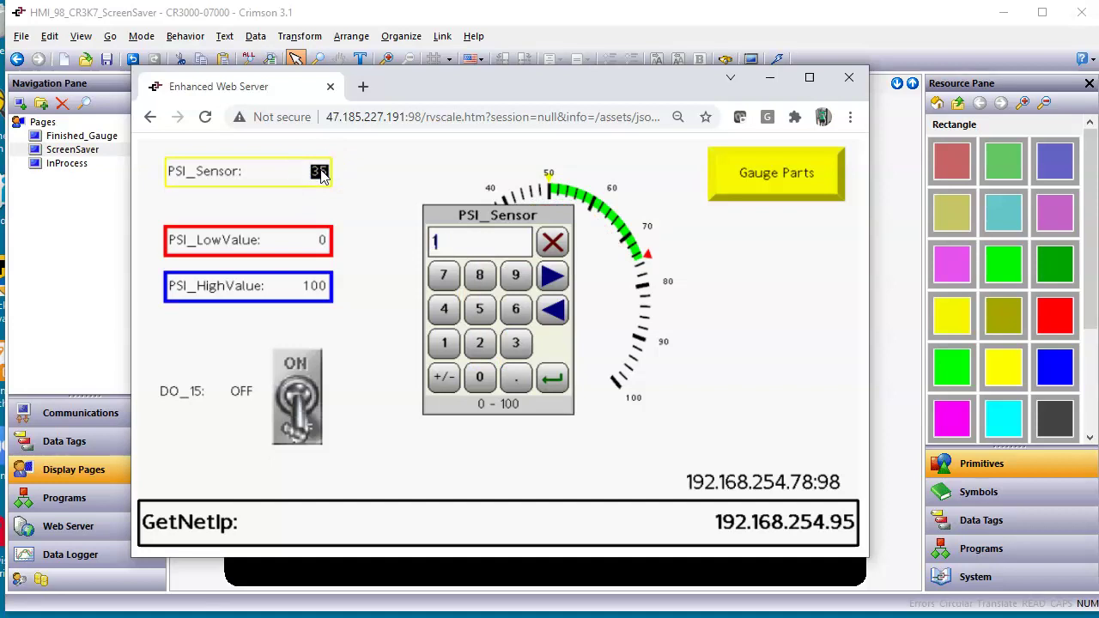
key(Return)
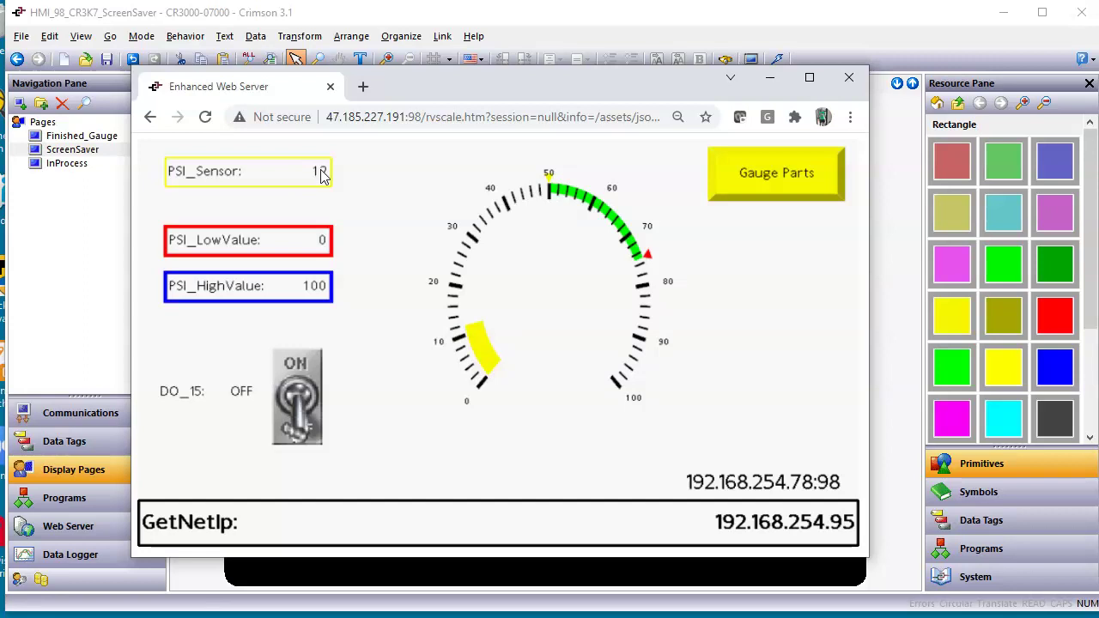
click(448, 225)
Let the gauge page idle until it shows the yellow-bordered ScreenSaver, then wake it.
click(433, 216)
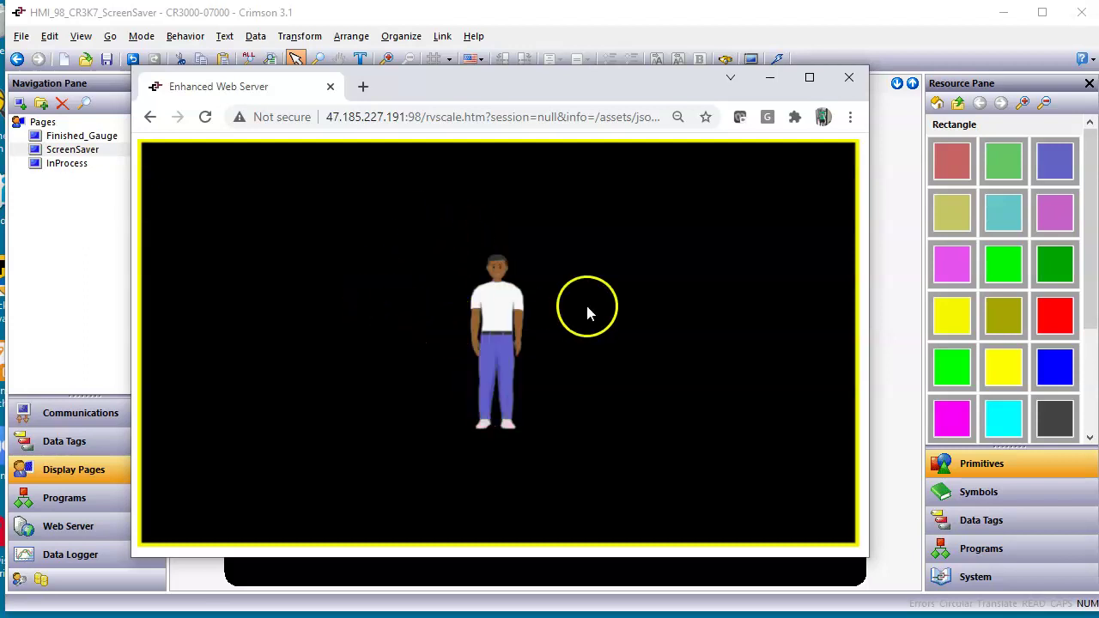
click(287, 239)
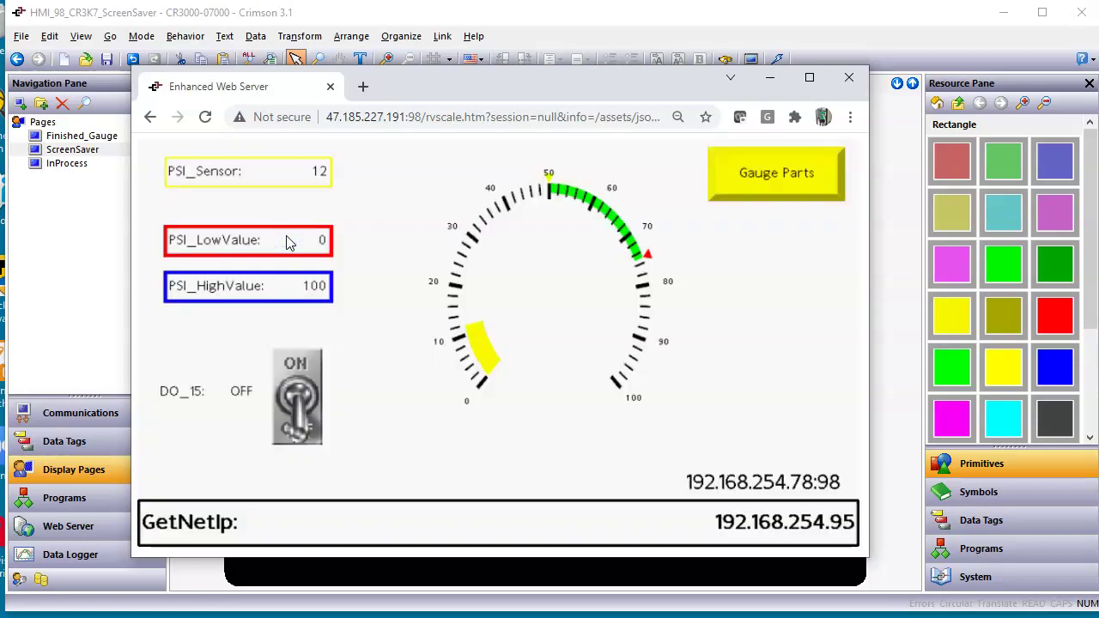